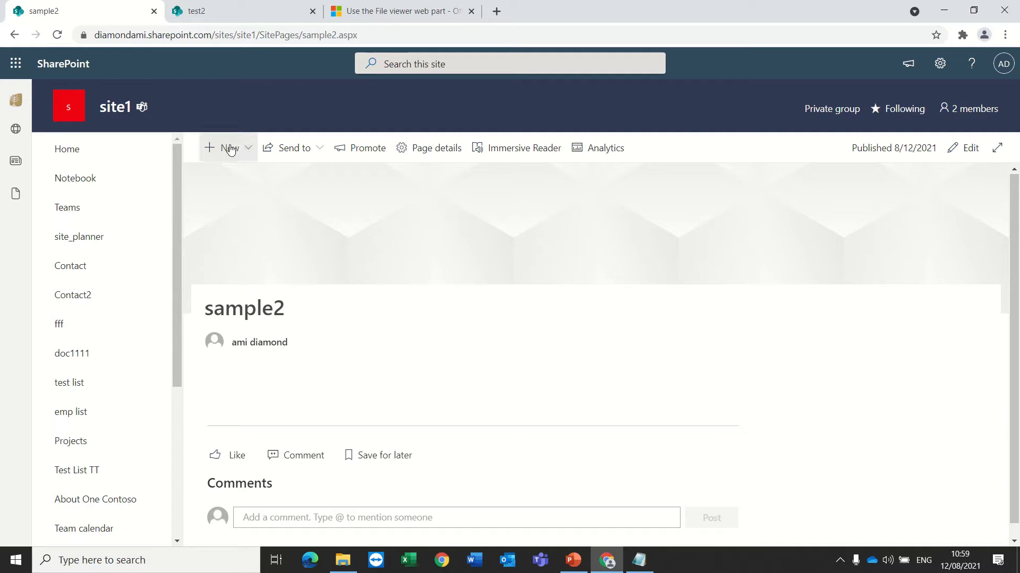
# - Edit sample2 and add a File viewer web part below the title, found by searching 'view'
pyautogui.click(971, 148)
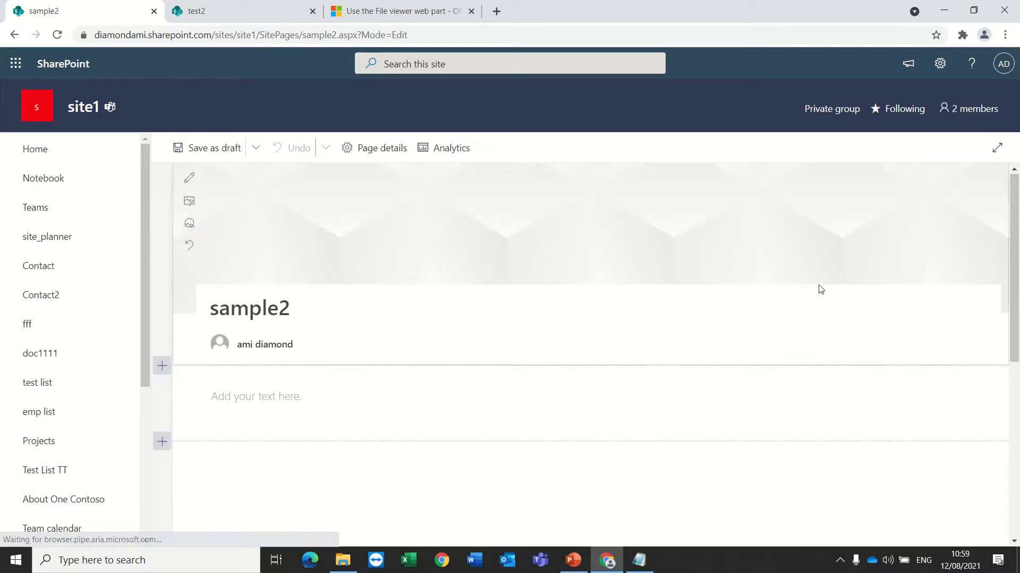
pyautogui.scroll(-1, 646, 346)
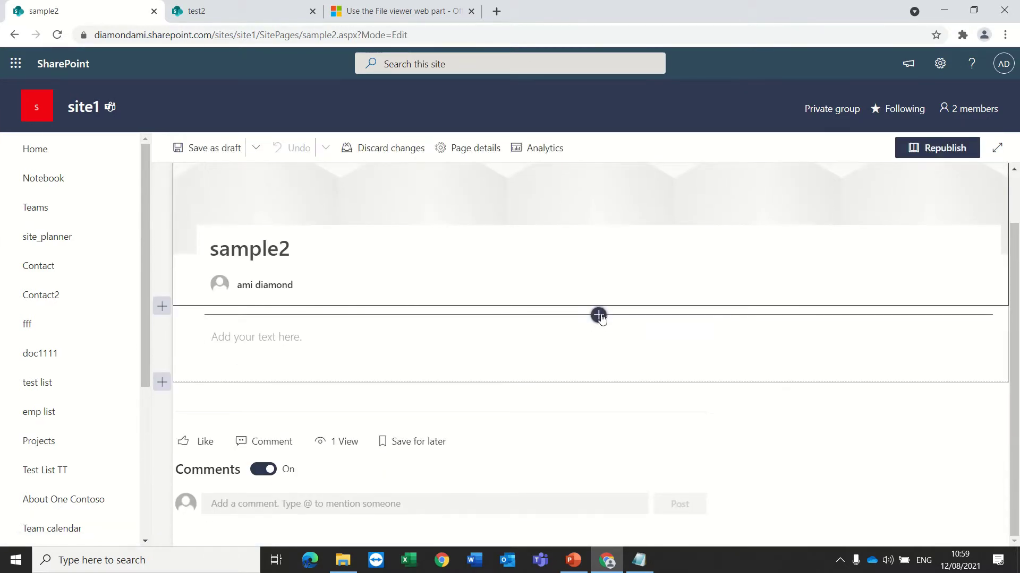
pyautogui.click(599, 316)
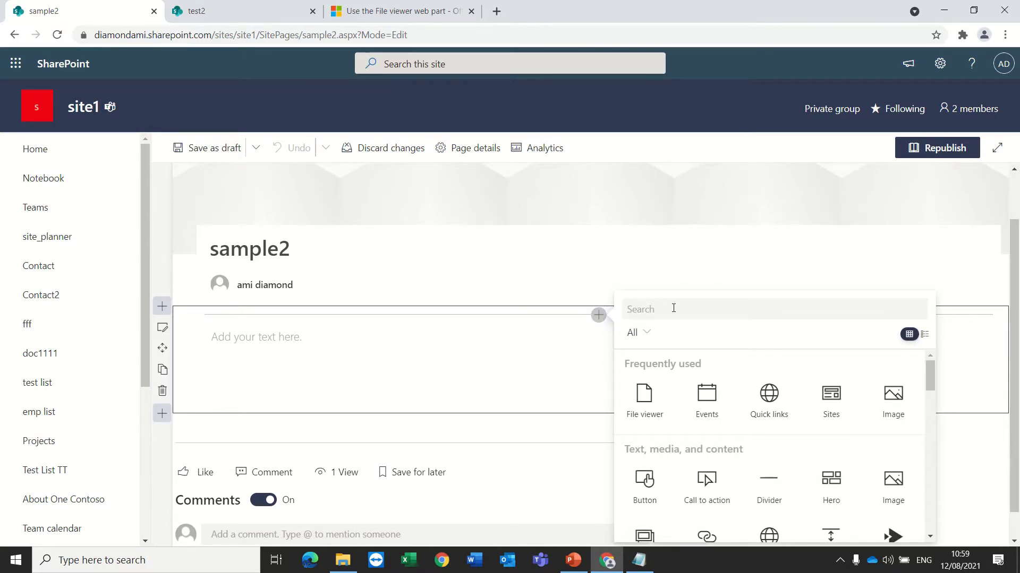
pyautogui.write('viwer')
pyautogui.press('BackSpace')
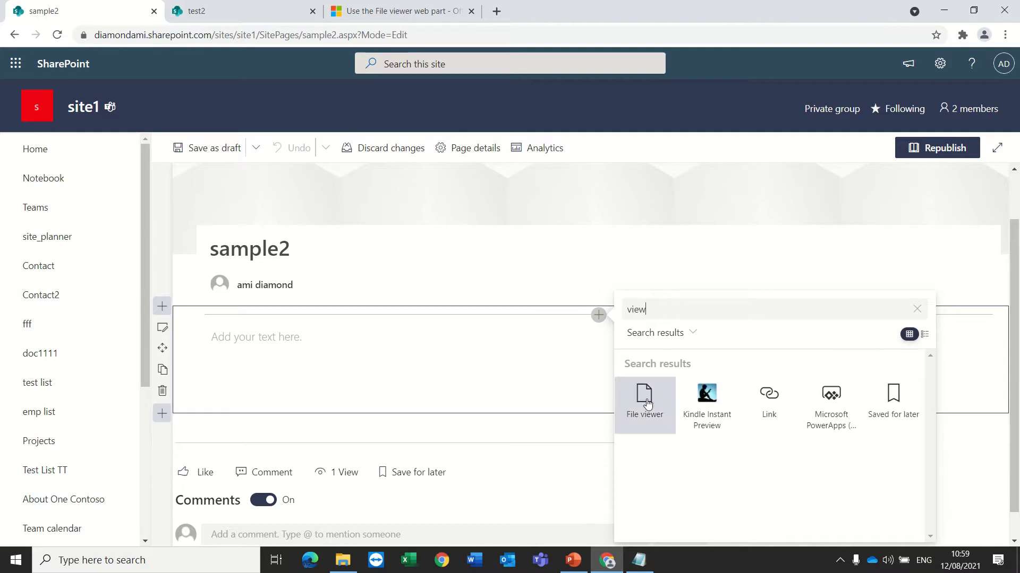
pyautogui.click(649, 402)
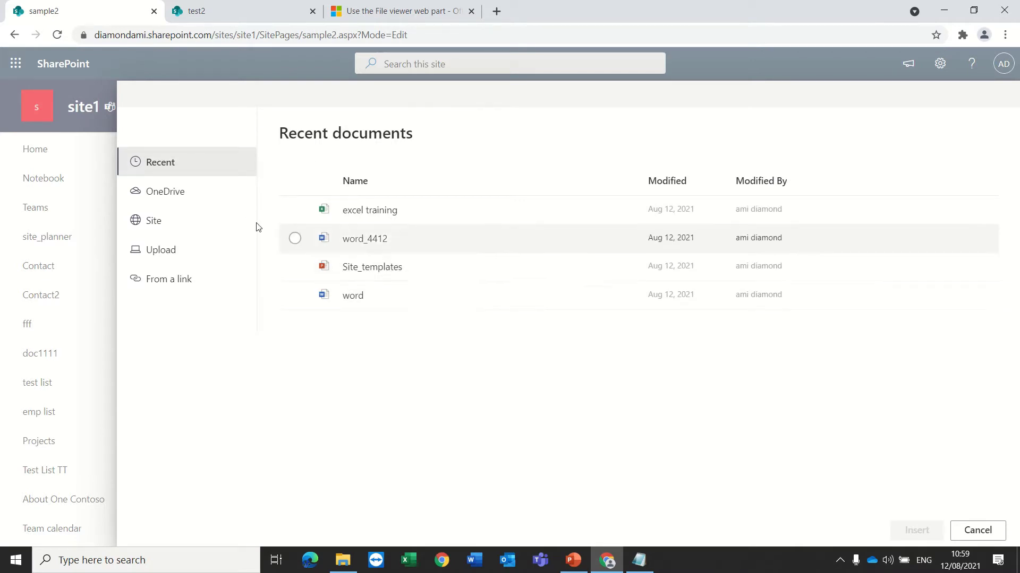
# - Browse Site > Documents > Training in the file picker and select word.docx
pyautogui.click(166, 219)
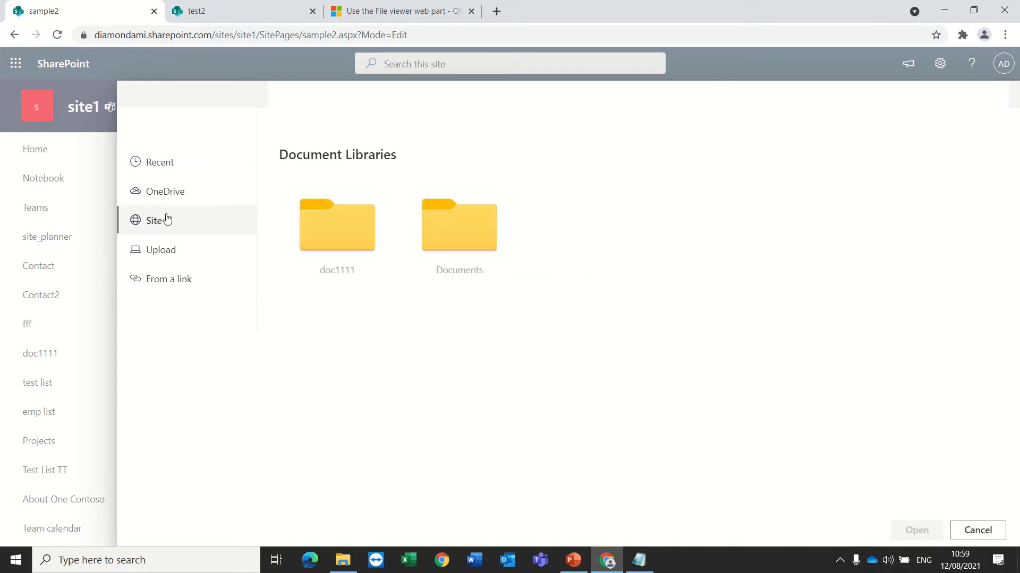
pyautogui.click(480, 228)
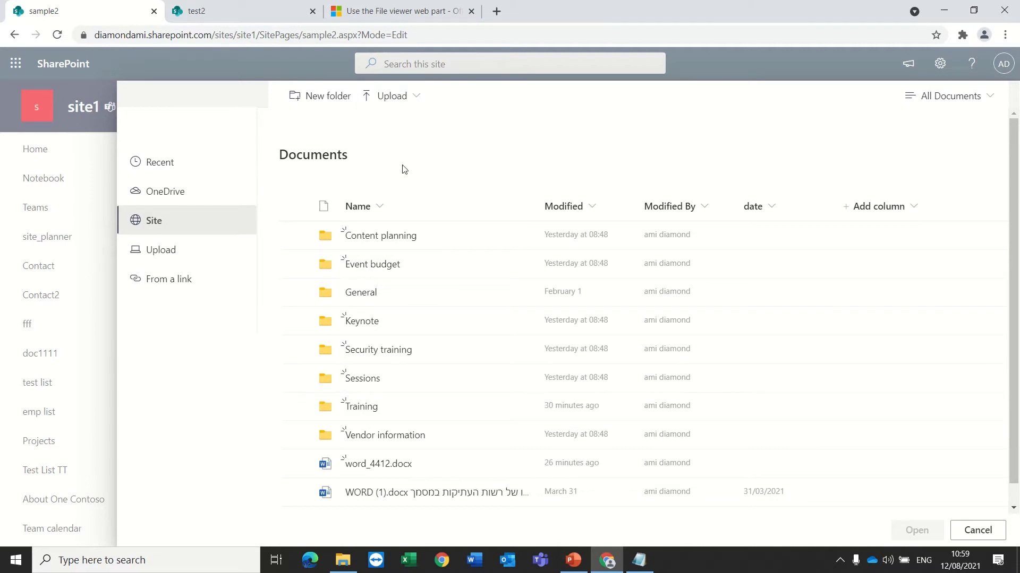
pyautogui.click(370, 410)
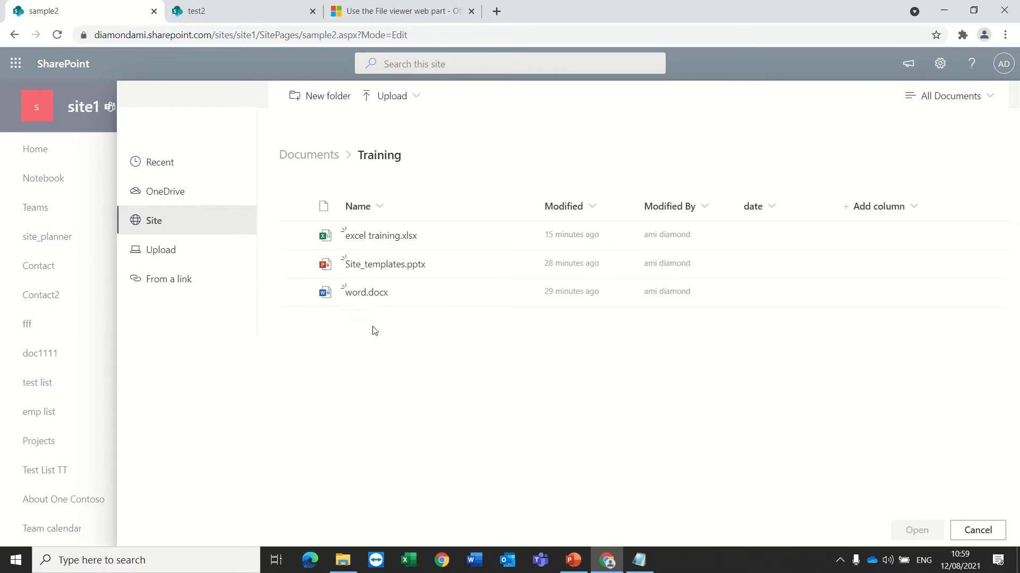
pyautogui.click(295, 294)
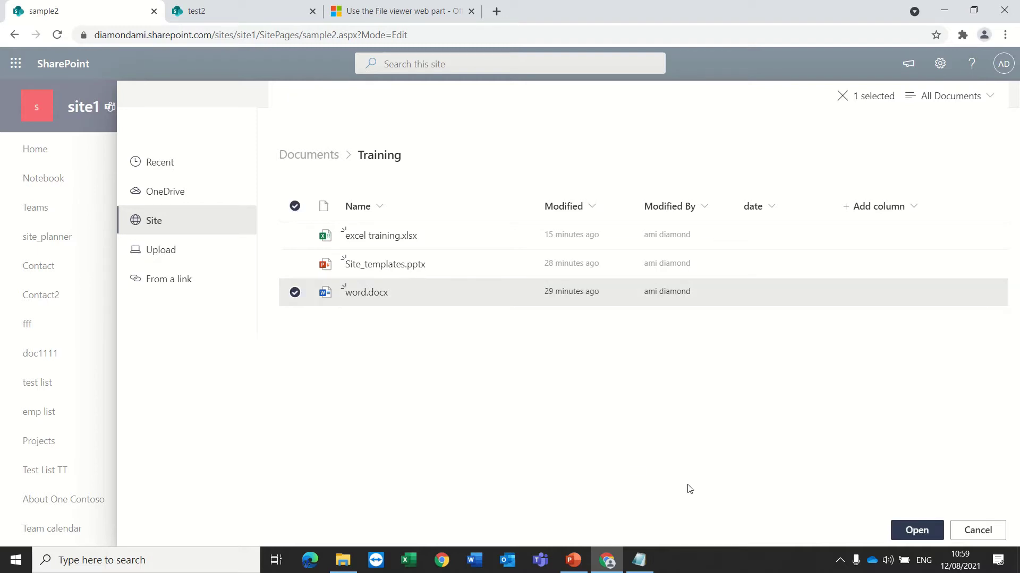
# - Insert word.docx into the File viewer and scroll through its fax document preview
pyautogui.click(914, 530)
pyautogui.scroll(-5, 619, 432)
pyautogui.scroll(4, 622, 439)
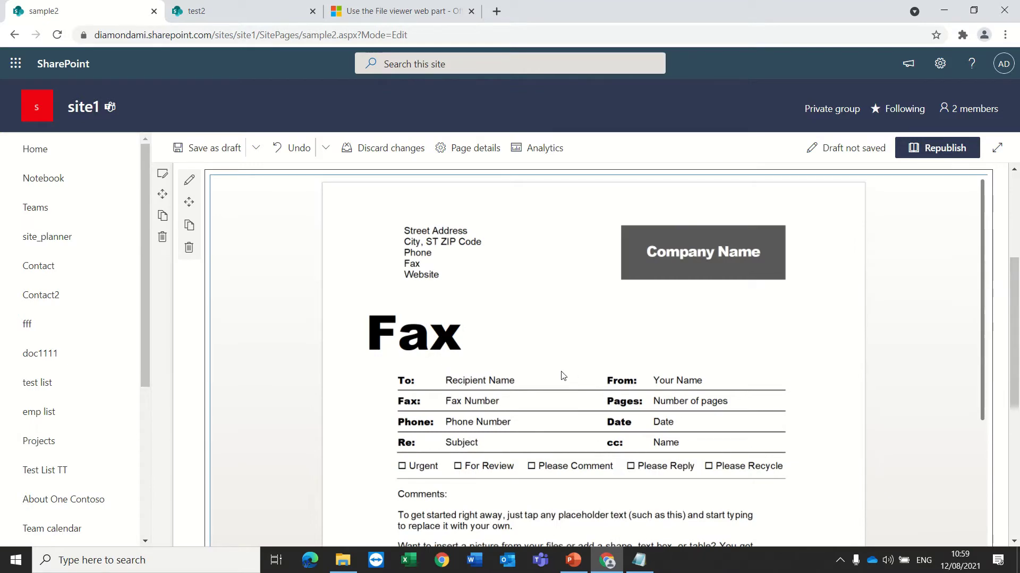
pyautogui.scroll(-6, 562, 376)
pyautogui.scroll(6, 540, 398)
pyautogui.scroll(-4, 536, 396)
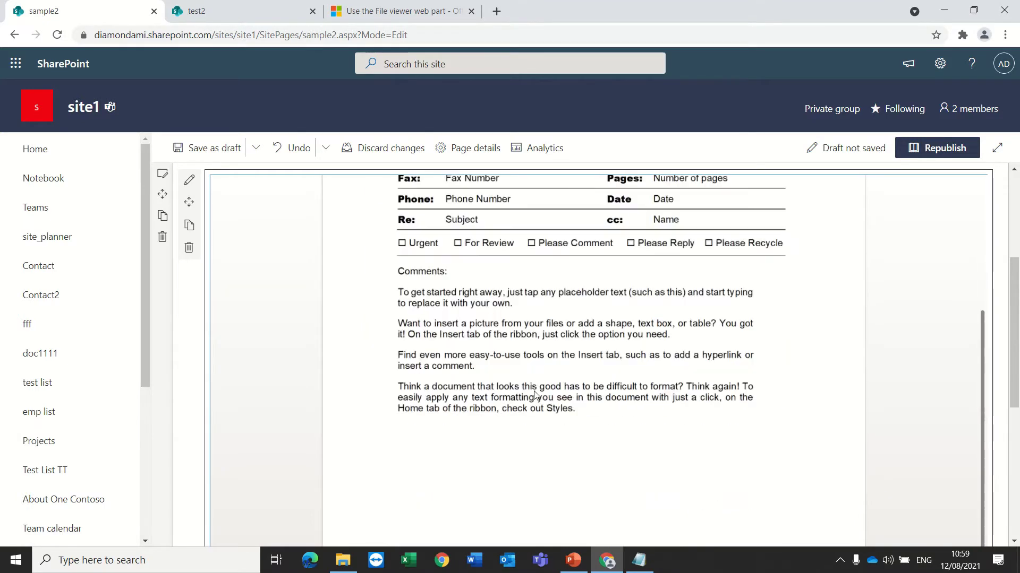
pyautogui.scroll(4, 535, 393)
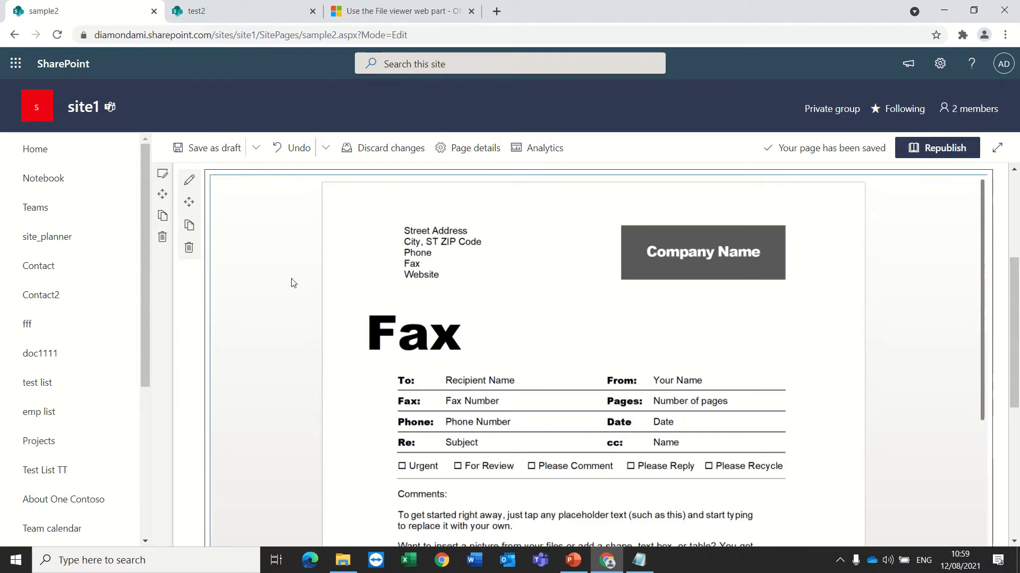
# - Review the File viewer's Start page setting, then close its settings pane
pyautogui.click(190, 181)
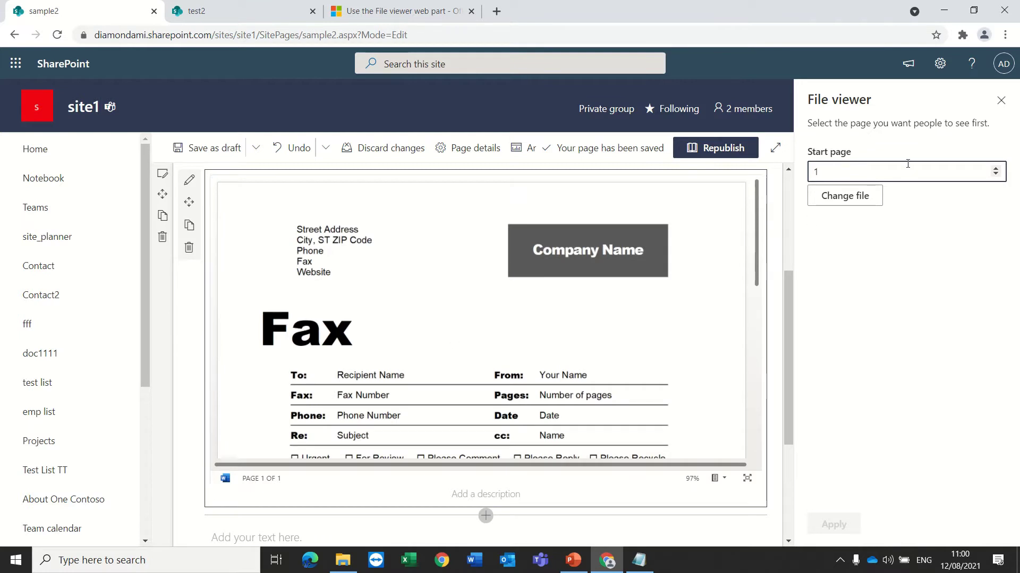
pyautogui.moveTo(831, 173); pyautogui.dragTo(804, 168)
pyautogui.click(1000, 100)
pyautogui.scroll(-5, 630, 337)
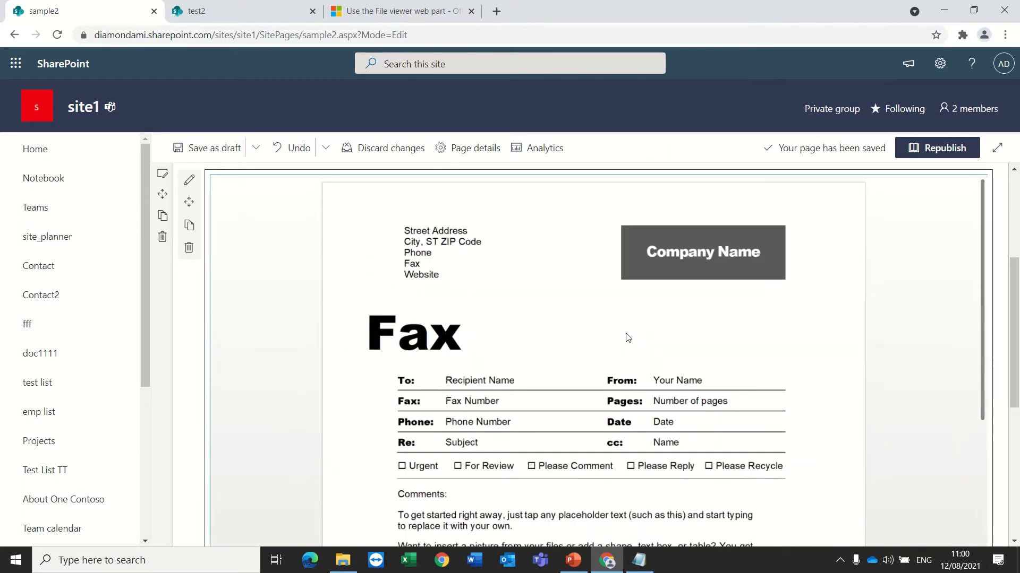
pyautogui.scroll(-5, 627, 334)
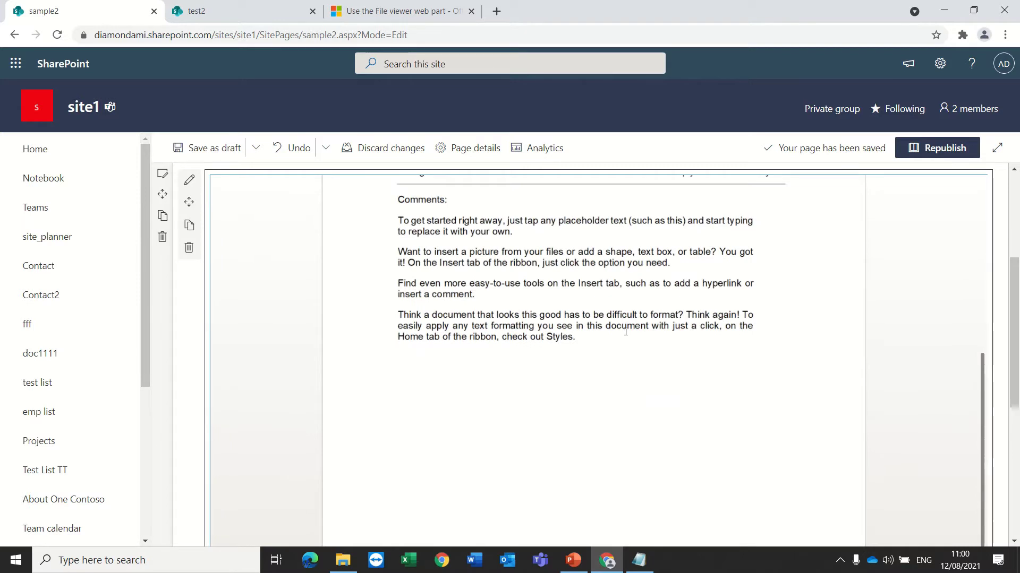
# - From the test2 tab, open example-viewer.aspx via Site contents and Site Pages
pyautogui.click(268, 15)
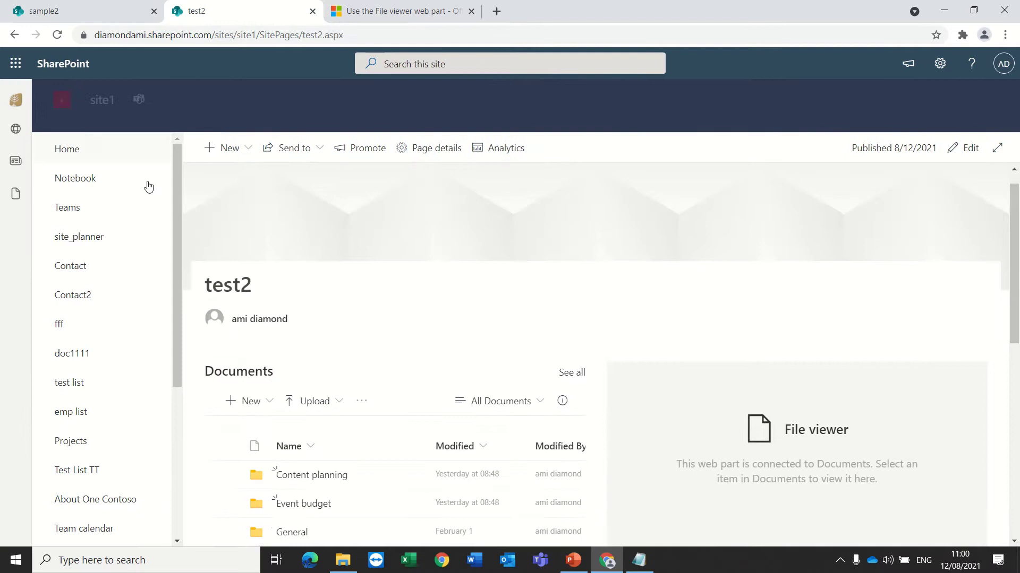
pyautogui.scroll(-5, 100, 403)
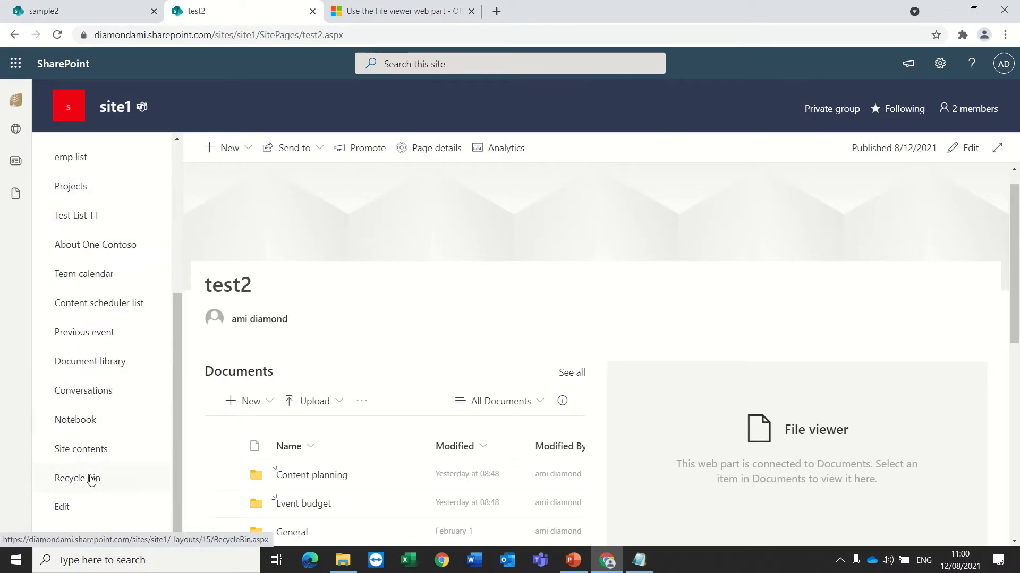
pyautogui.click(101, 451)
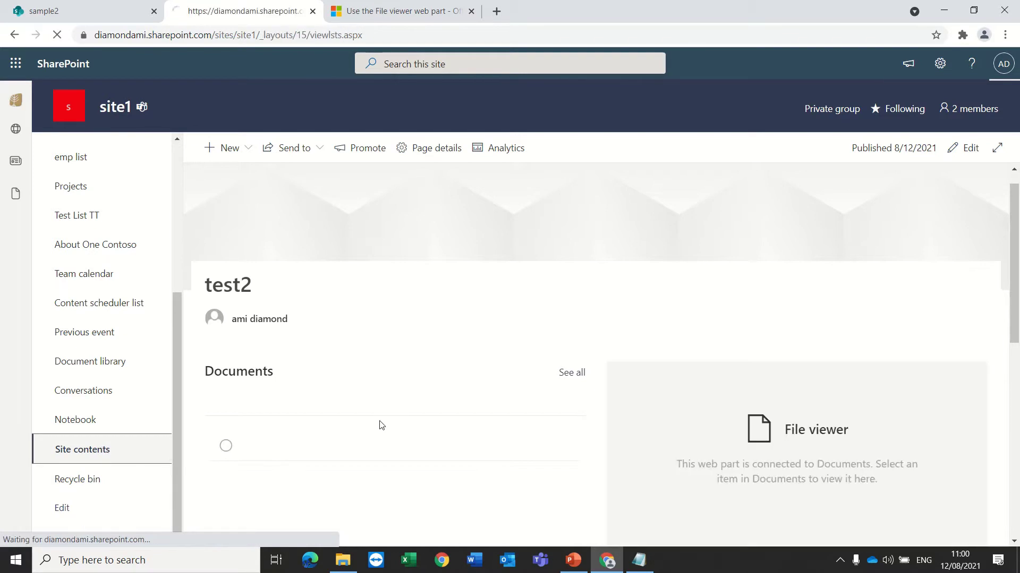
pyautogui.scroll(-2, 326, 448)
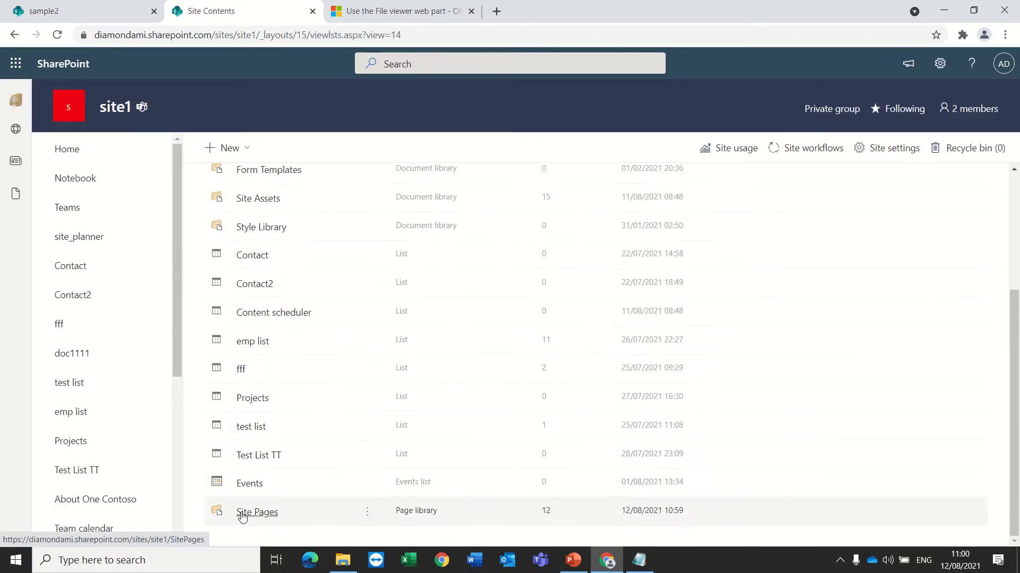
pyautogui.click(244, 513)
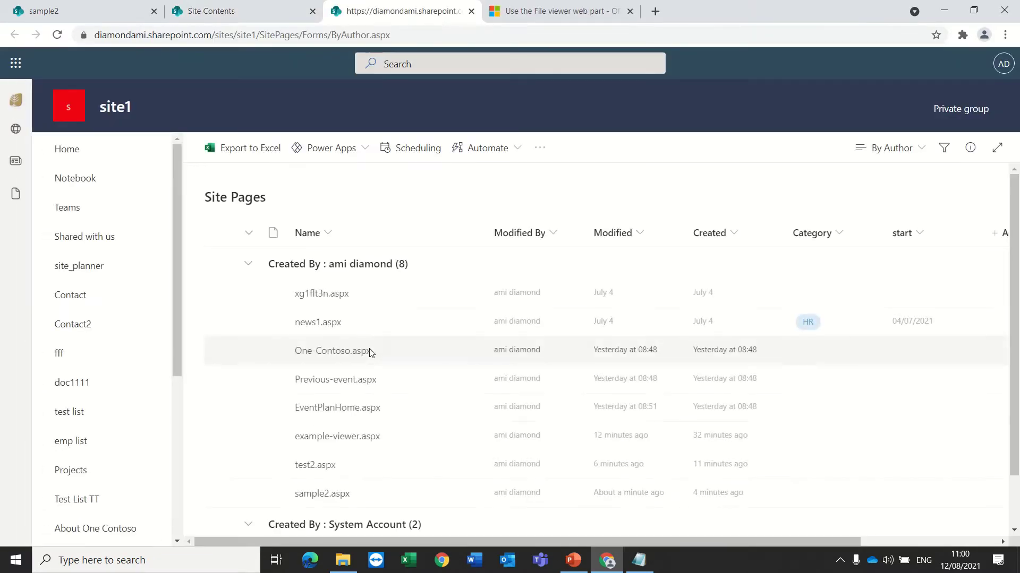
pyautogui.scroll(-1, 325, 526)
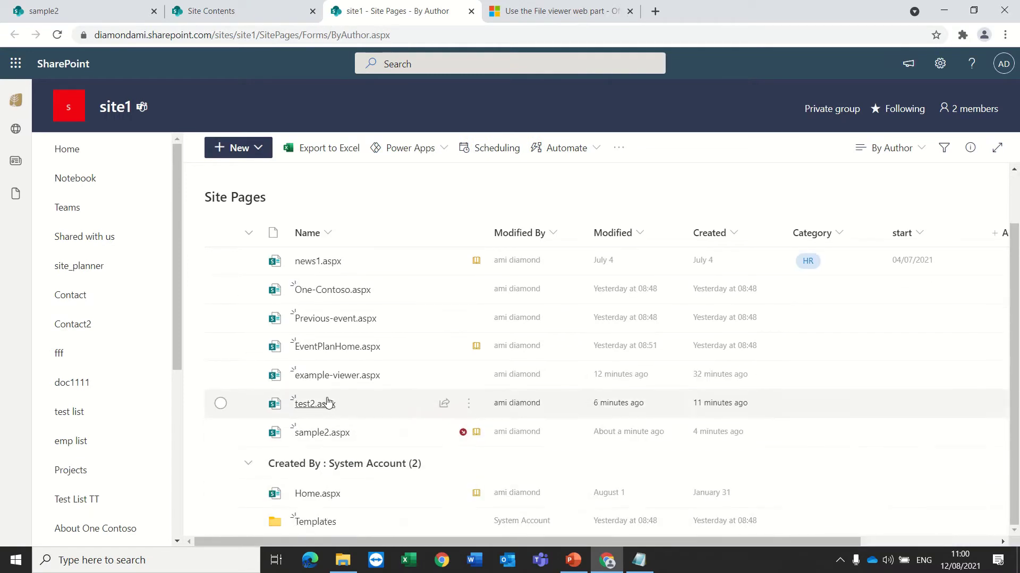
pyautogui.click(342, 377)
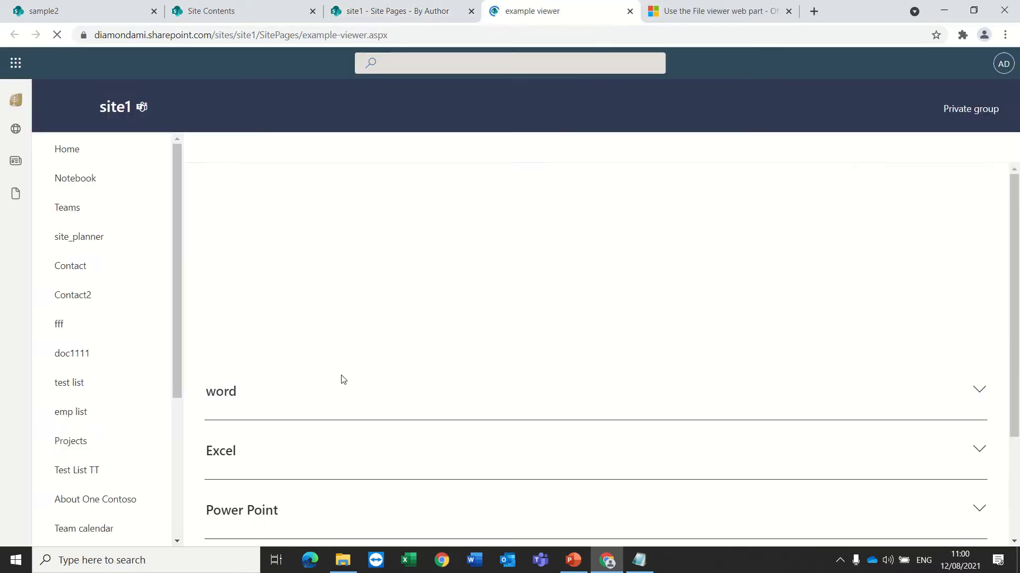
pyautogui.scroll(-2, 343, 381)
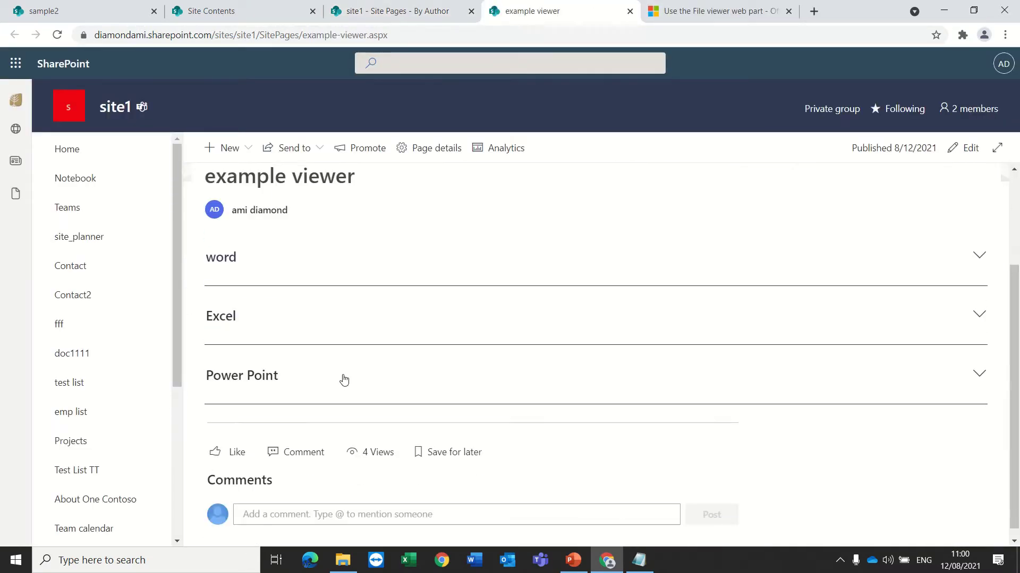
# - Expand the Excel section and switch the example viewer page into edit mode
pyautogui.click(979, 314)
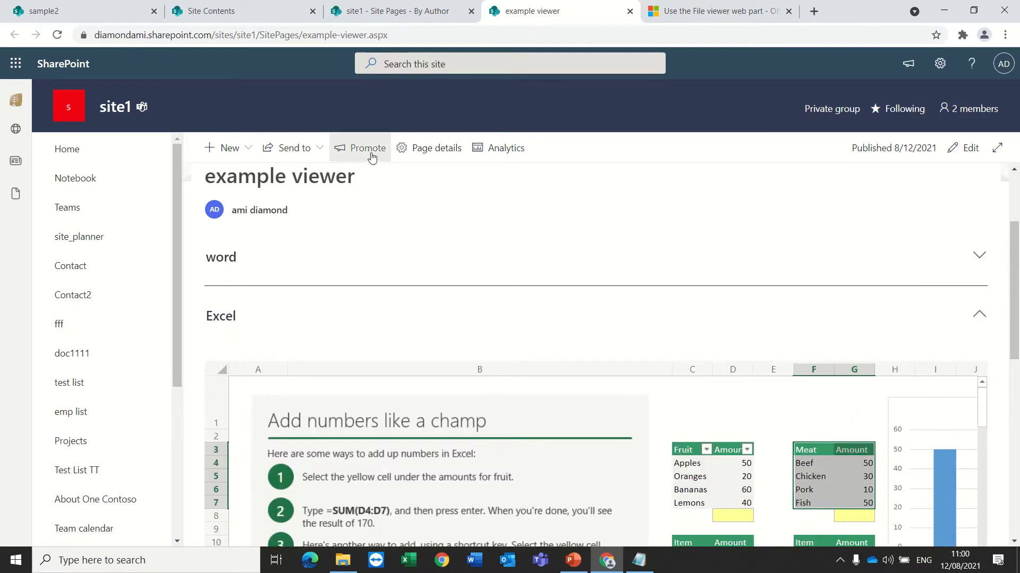
pyautogui.click(969, 148)
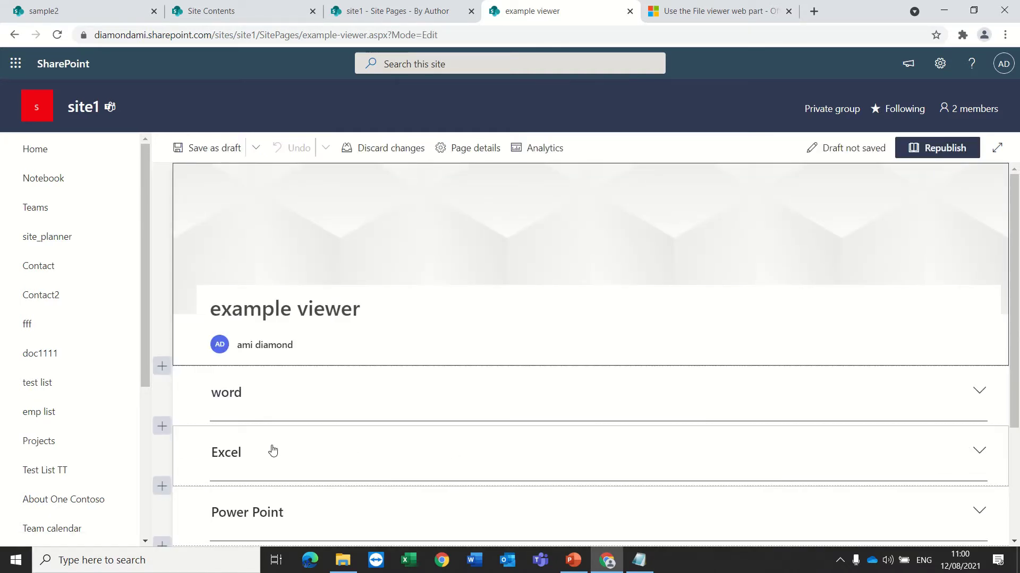
pyautogui.scroll(-3, 521, 464)
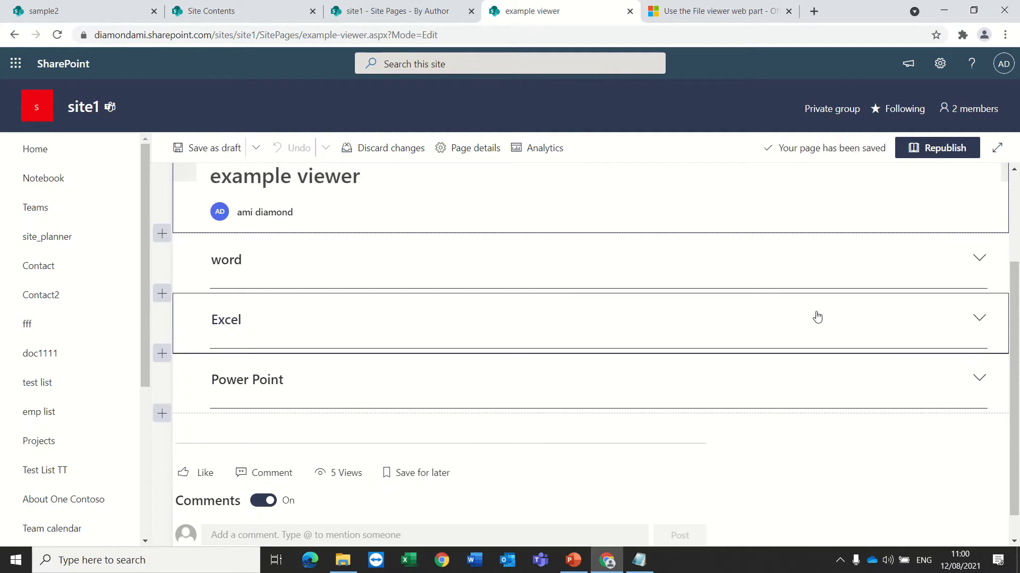
pyautogui.click(651, 311)
pyautogui.moveTo(652, 310); pyautogui.dragTo(392, 334)
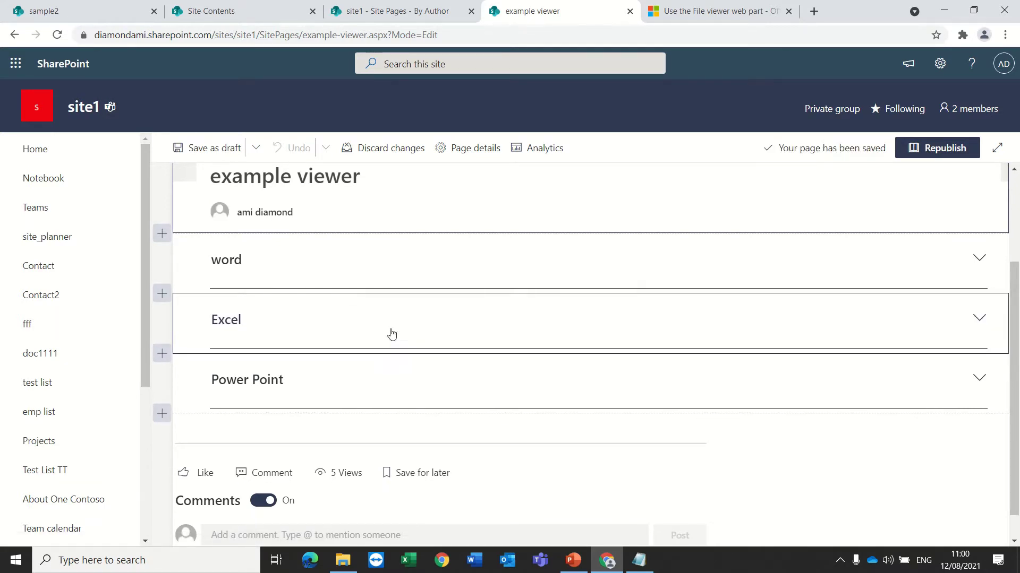
# - Re-expand the Excel section and select its workbook File viewer web part
pyautogui.click(979, 318)
pyautogui.scroll(-1, 706, 329)
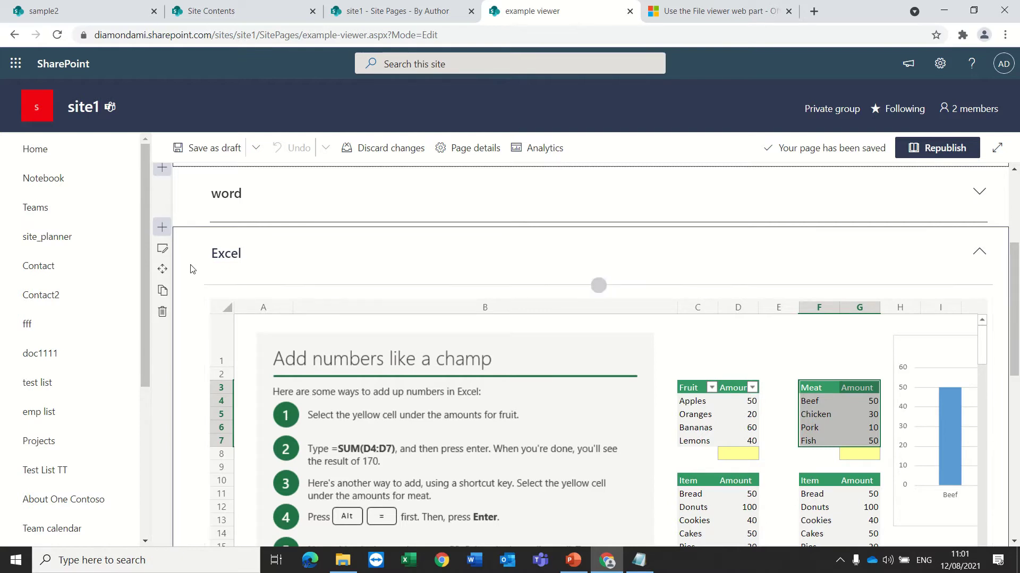
pyautogui.click(221, 282)
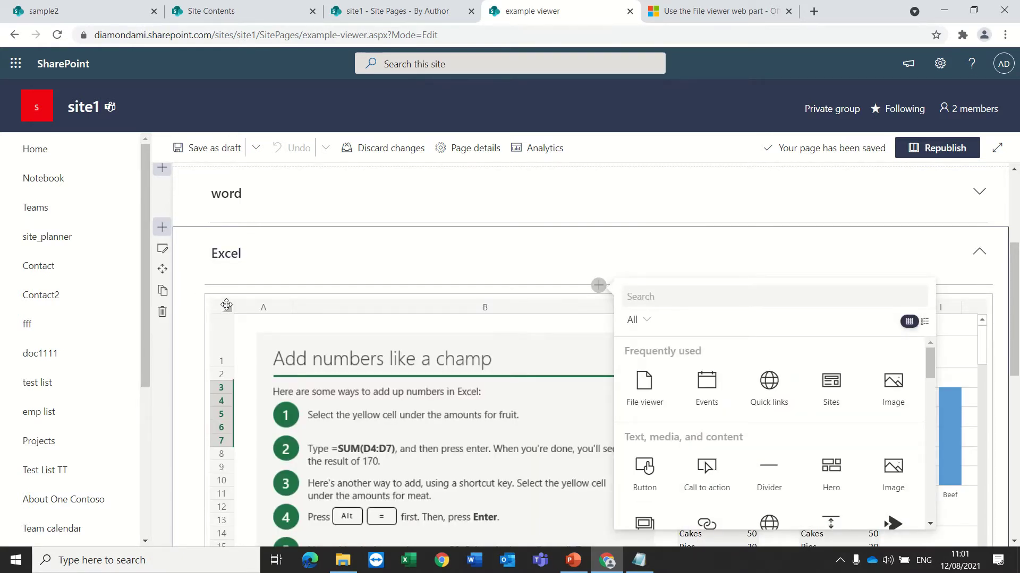
pyautogui.click(226, 302)
pyautogui.scroll(-2, 226, 303)
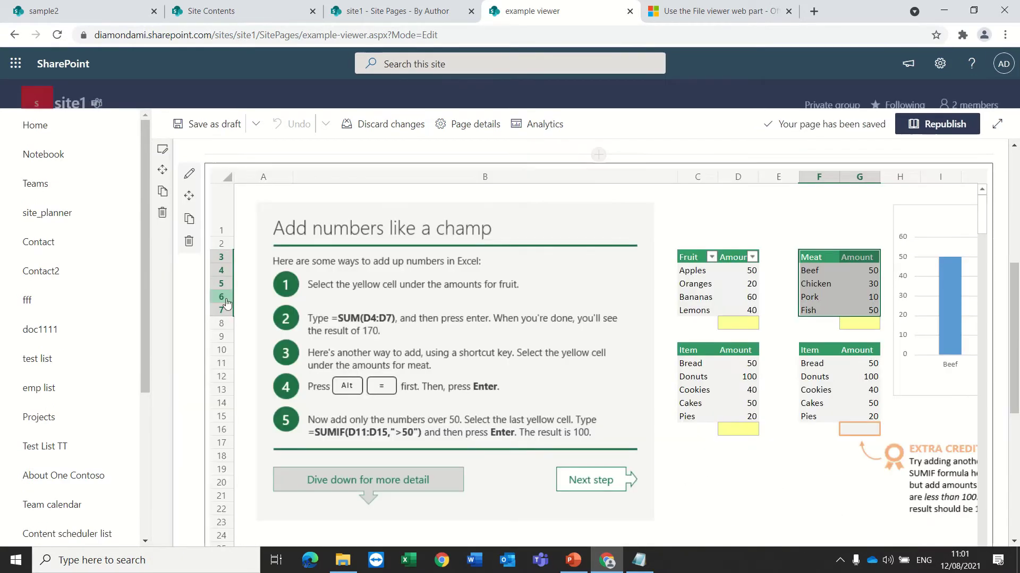
# - Set the workbook viewer to display only the chart named 'Chart 5'
pyautogui.click(189, 174)
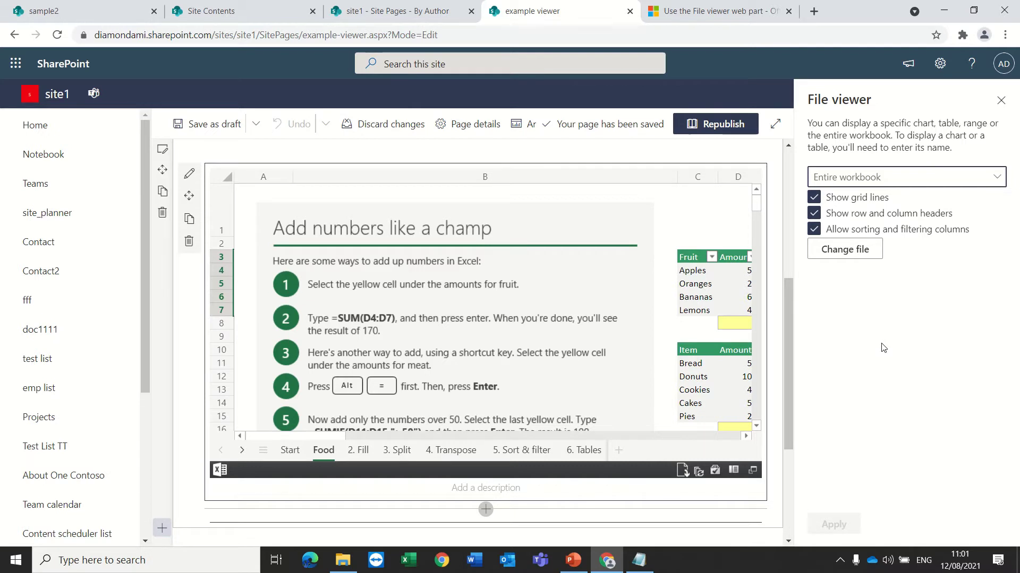
pyautogui.click(976, 181)
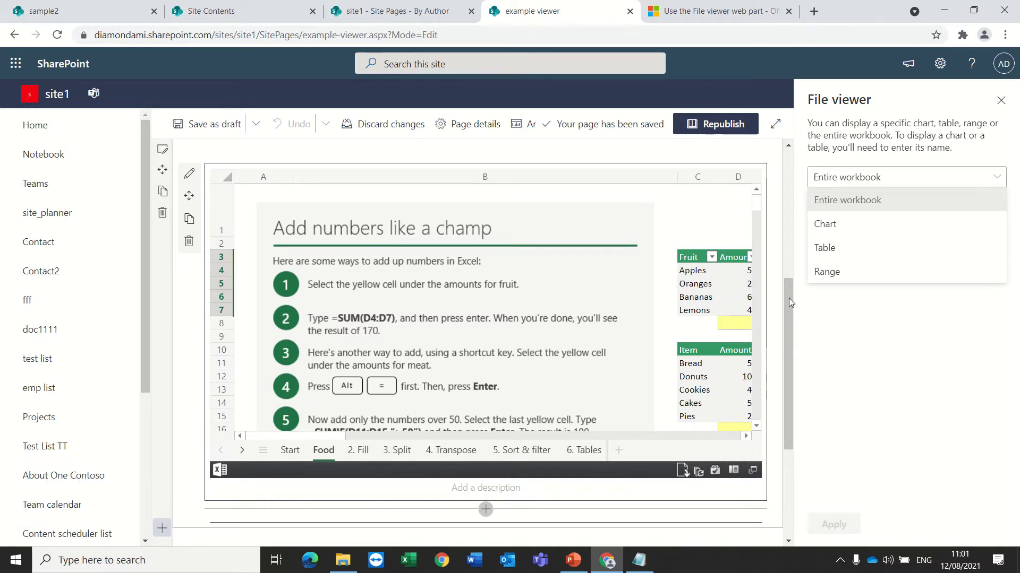
pyautogui.click(849, 224)
pyautogui.click(849, 224)
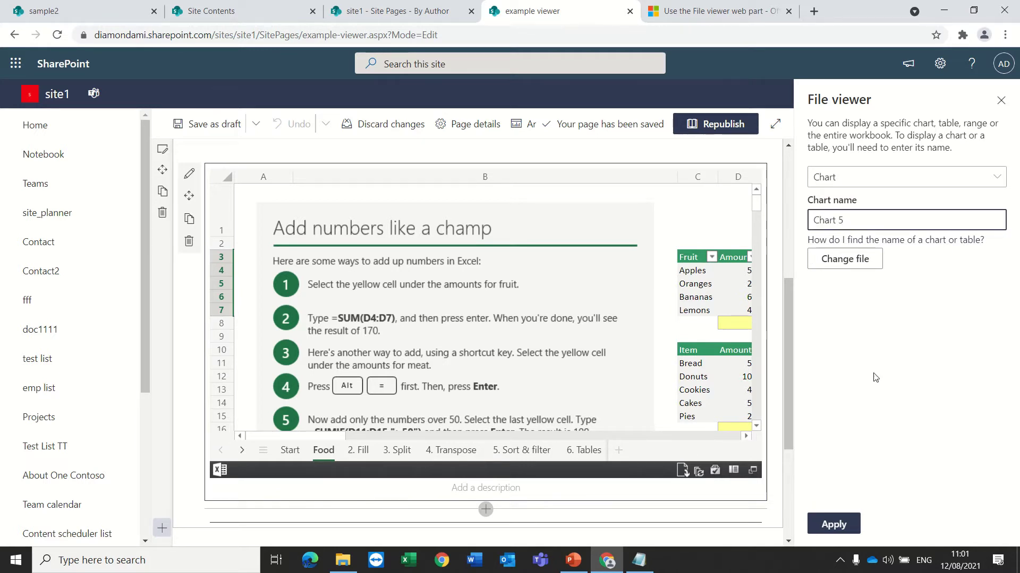
pyautogui.write('Chart 5')
pyautogui.click(834, 523)
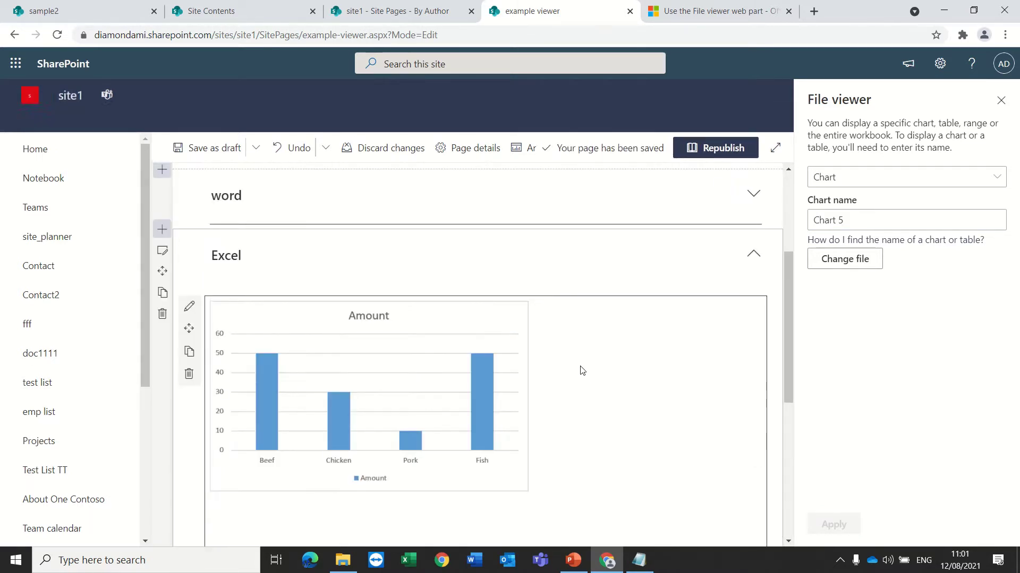
# - Delete the Chart 5 name and apply the empty chart setting
pyautogui.scroll(-1, 582, 375)
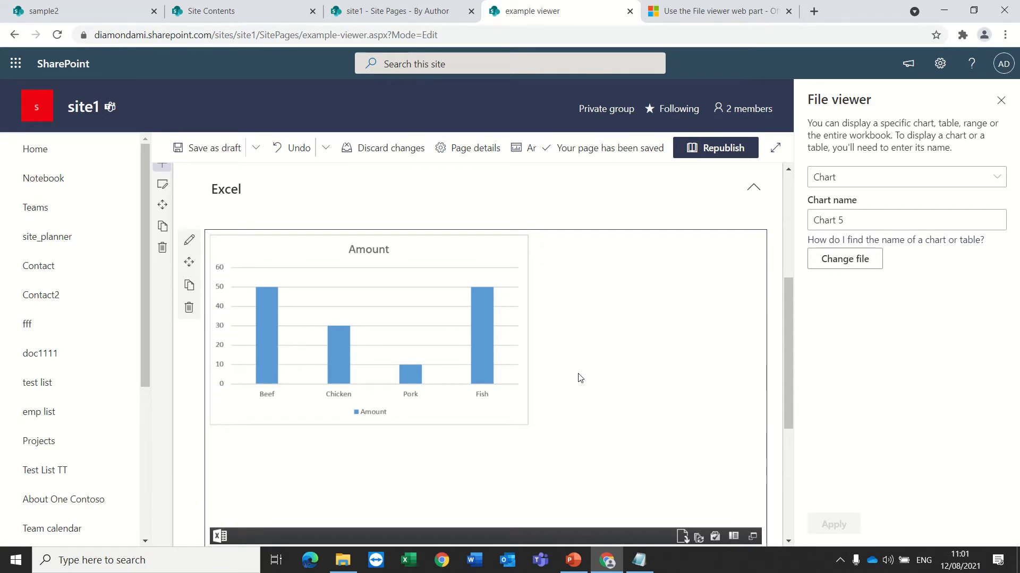
pyautogui.moveTo(843, 220); pyautogui.dragTo(778, 222)
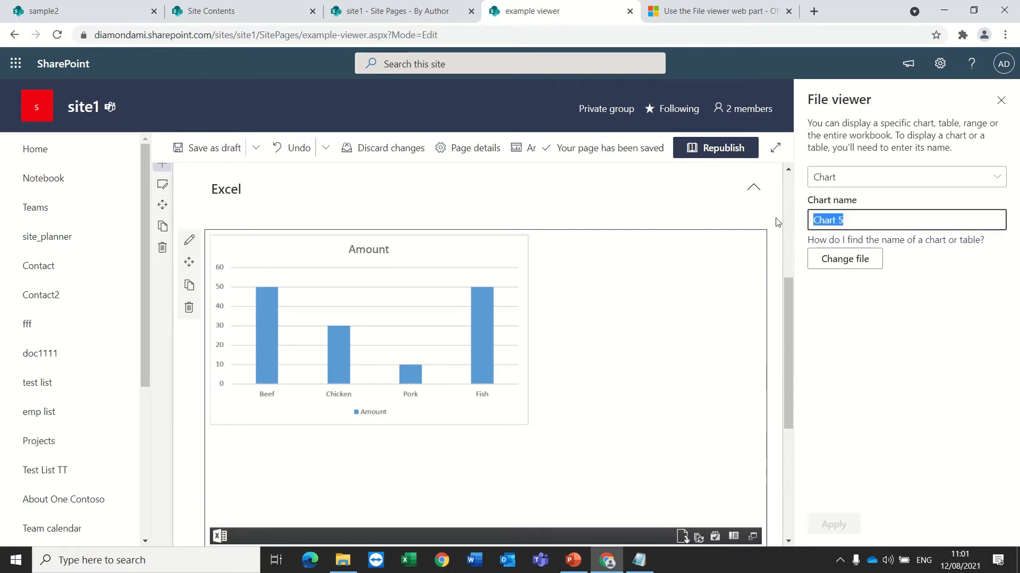
pyautogui.press('BackSpace')
pyautogui.click(834, 525)
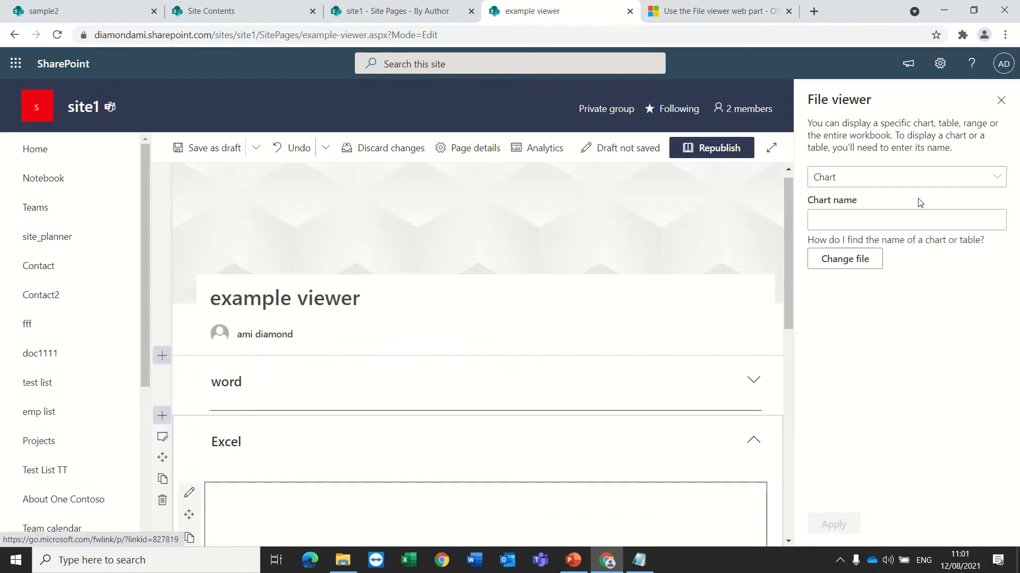
# - Show only the Meat table in the viewer, then delete the table name
pyautogui.click(894, 177)
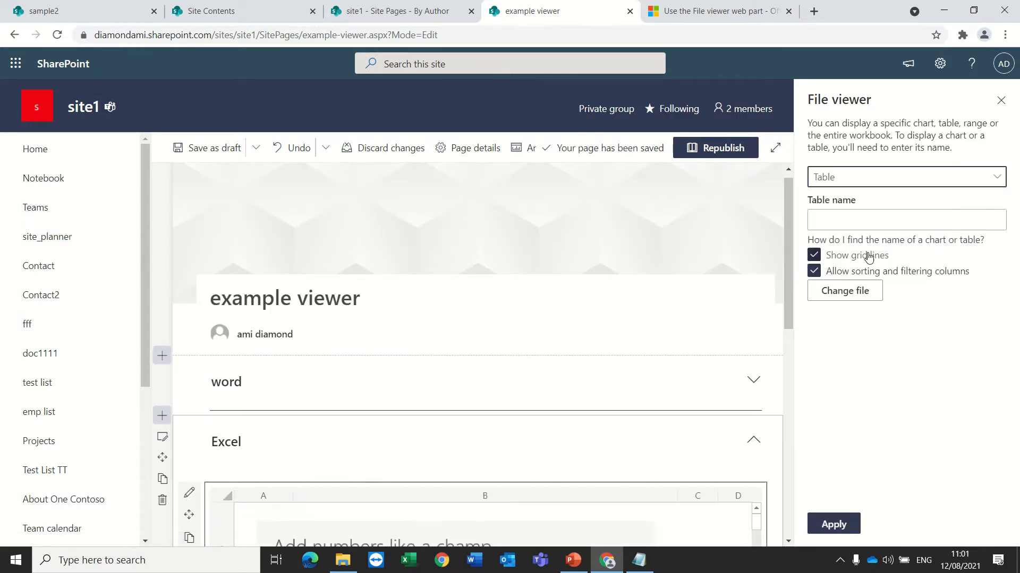
pyautogui.click(857, 224)
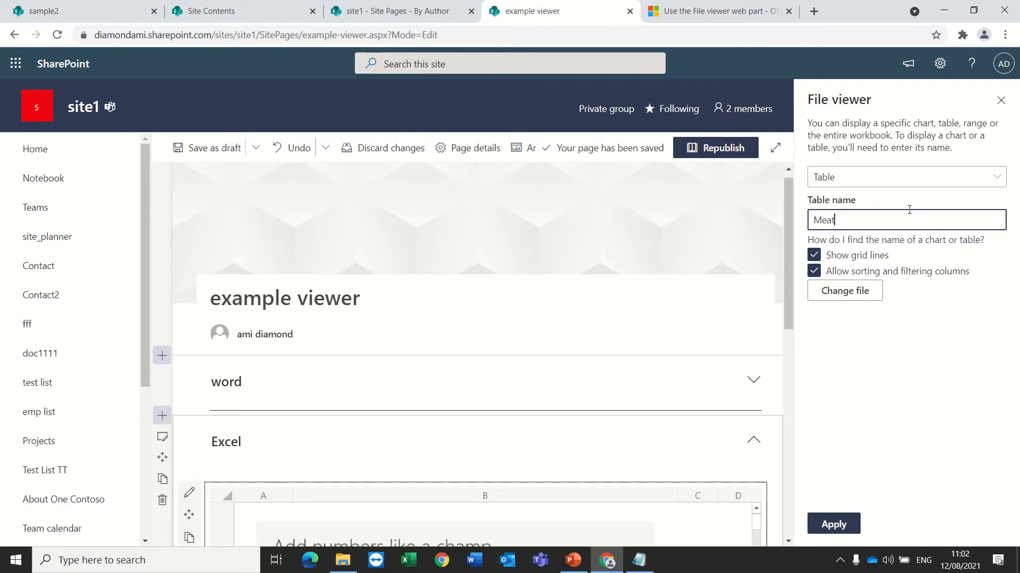
pyautogui.click(833, 524)
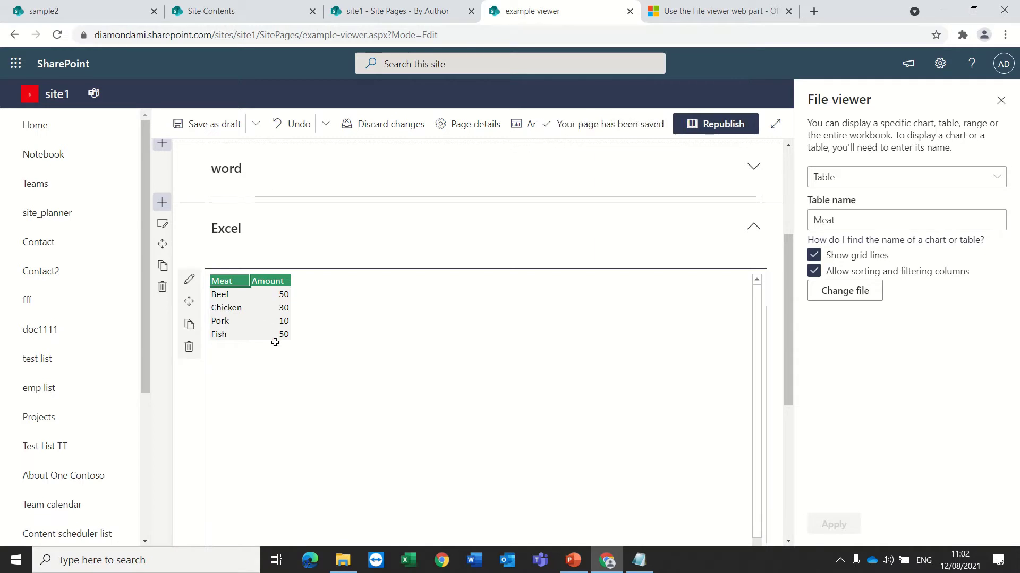
pyautogui.doubleClick(873, 216)
pyautogui.press('BackSpace')
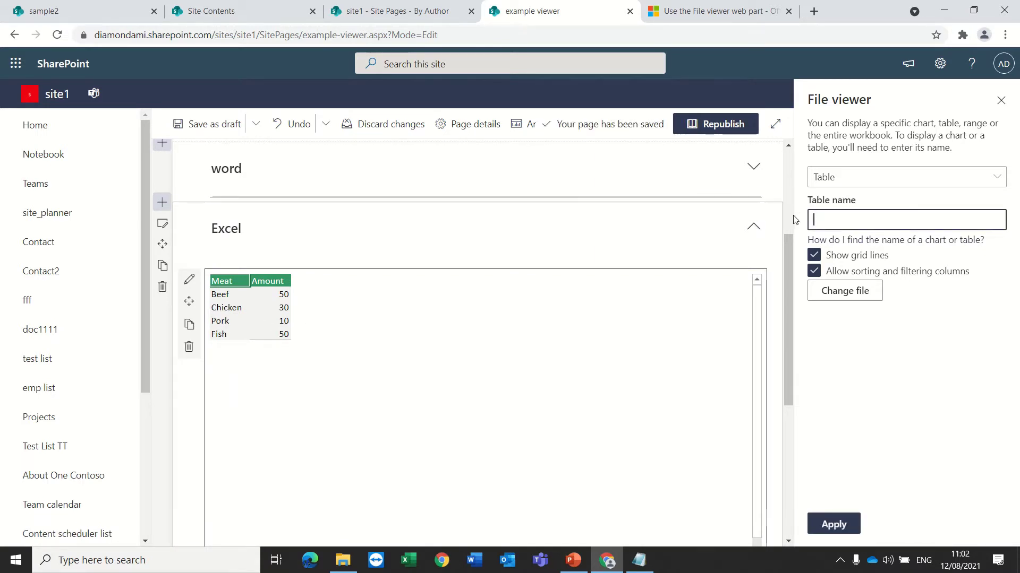
# - Change the viewer's display type to a cell range
pyautogui.click(975, 176)
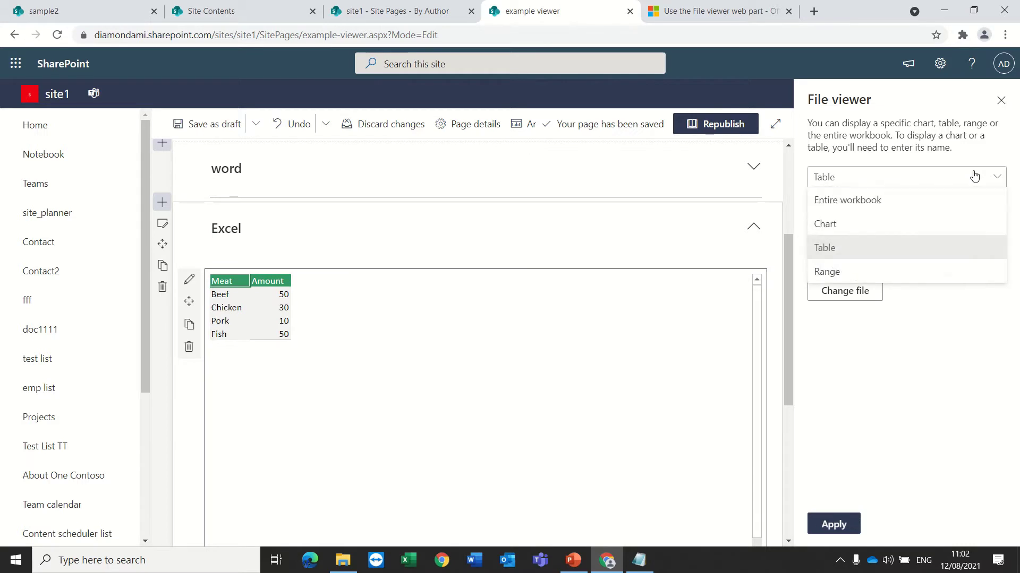
pyautogui.click(839, 224)
pyautogui.click(868, 175)
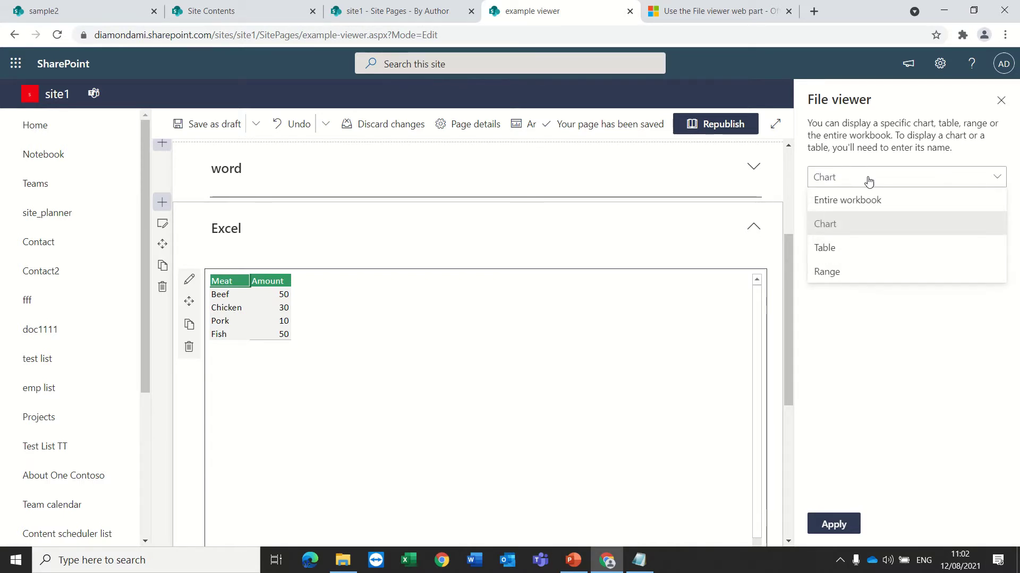
pyautogui.click(838, 273)
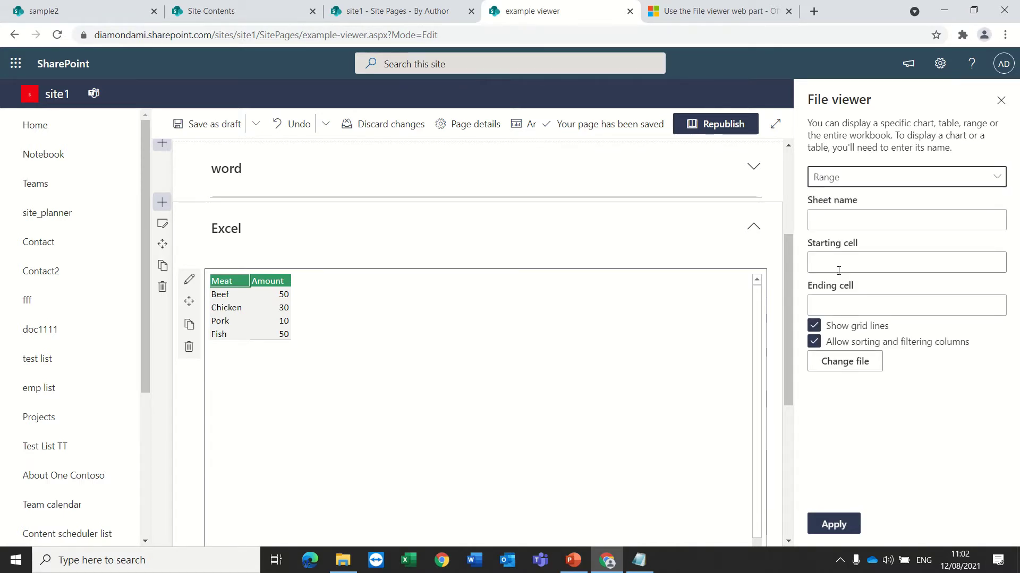
# - Display the Food sheet range from C3 to C6
pyautogui.click(845, 227)
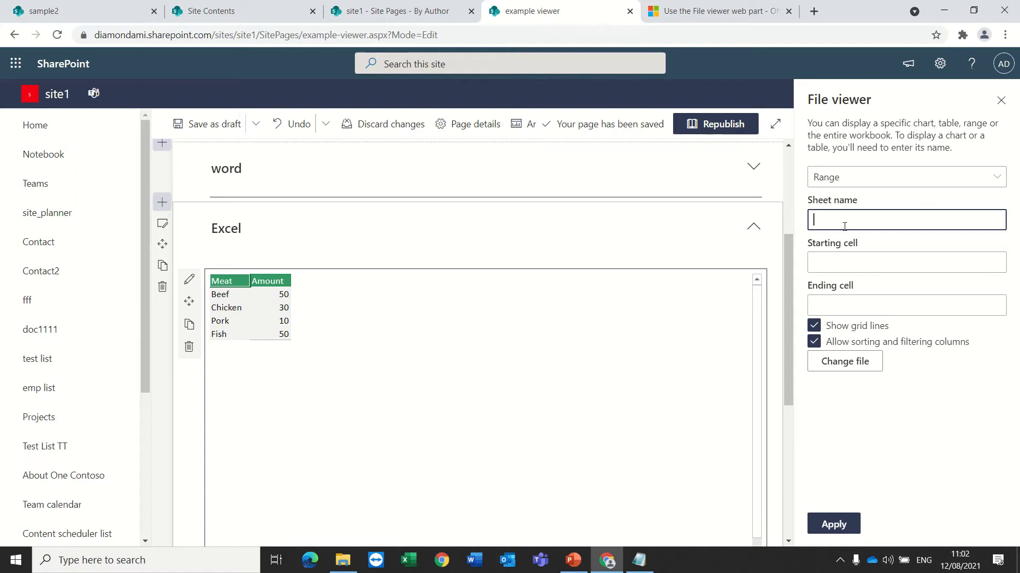
pyautogui.scroll(-1, 200, 413)
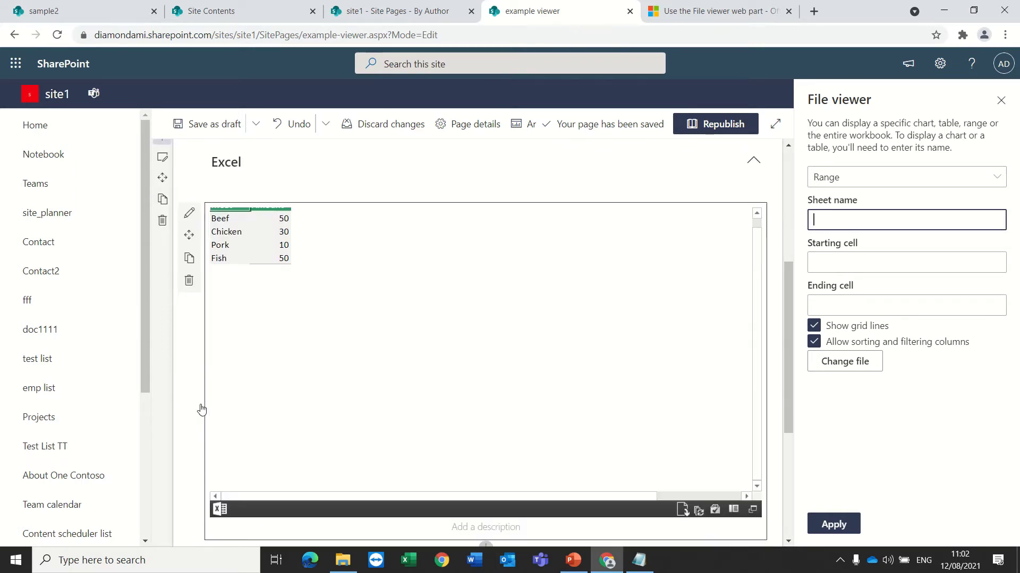
pyautogui.scroll(1, 412, 430)
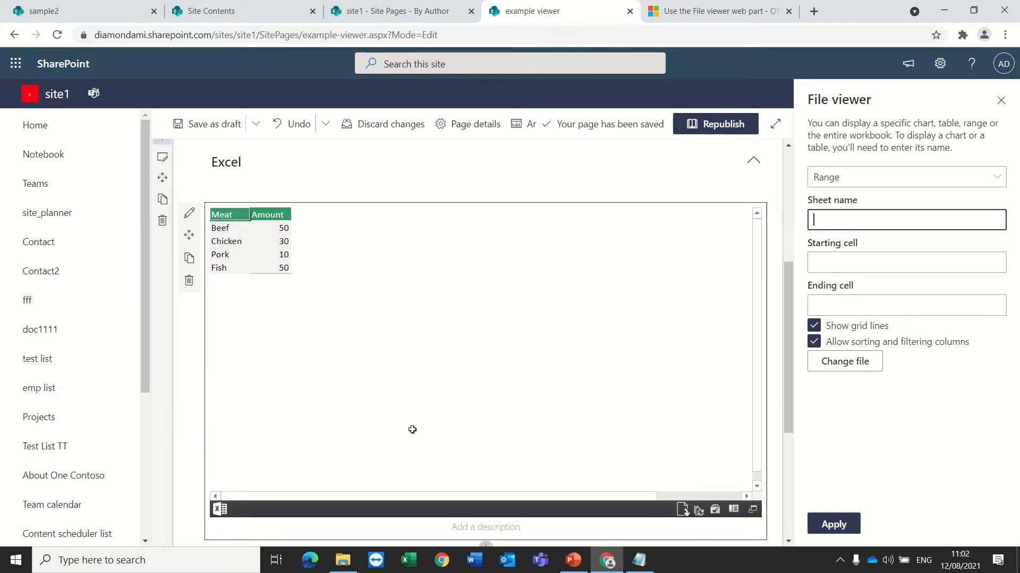
pyautogui.scroll(2, 667, 335)
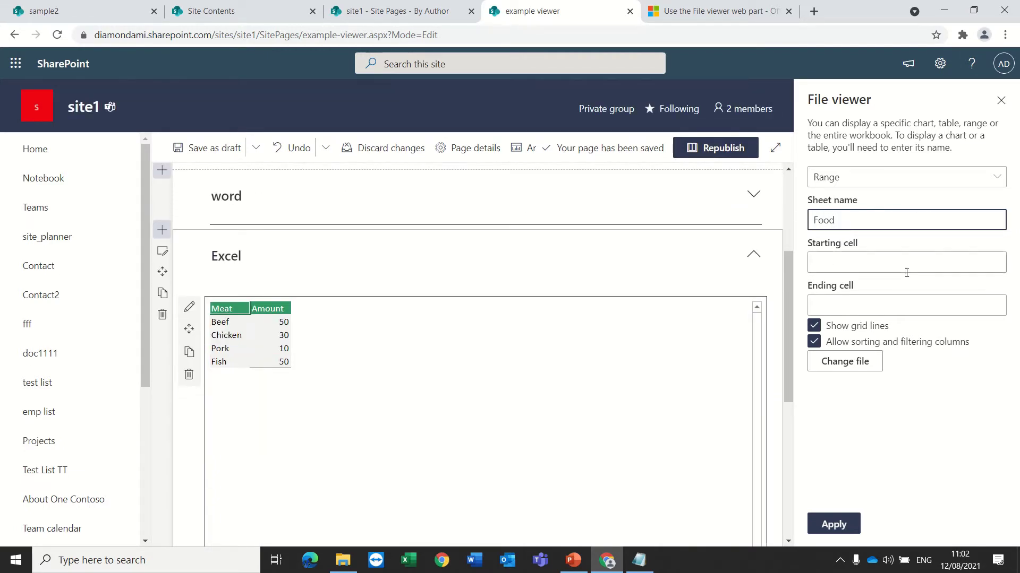
pyautogui.click(878, 263)
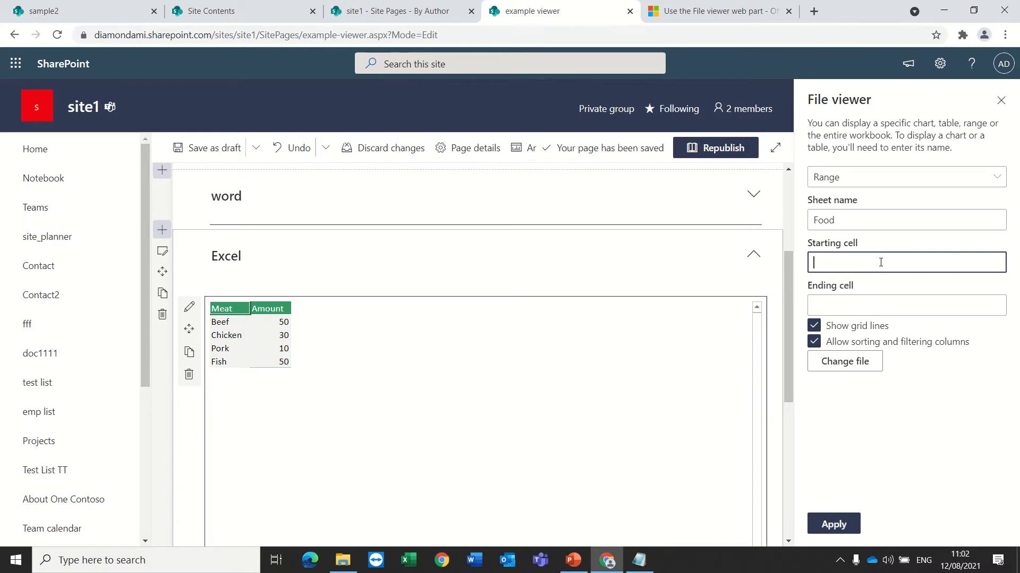
pyautogui.click(885, 302)
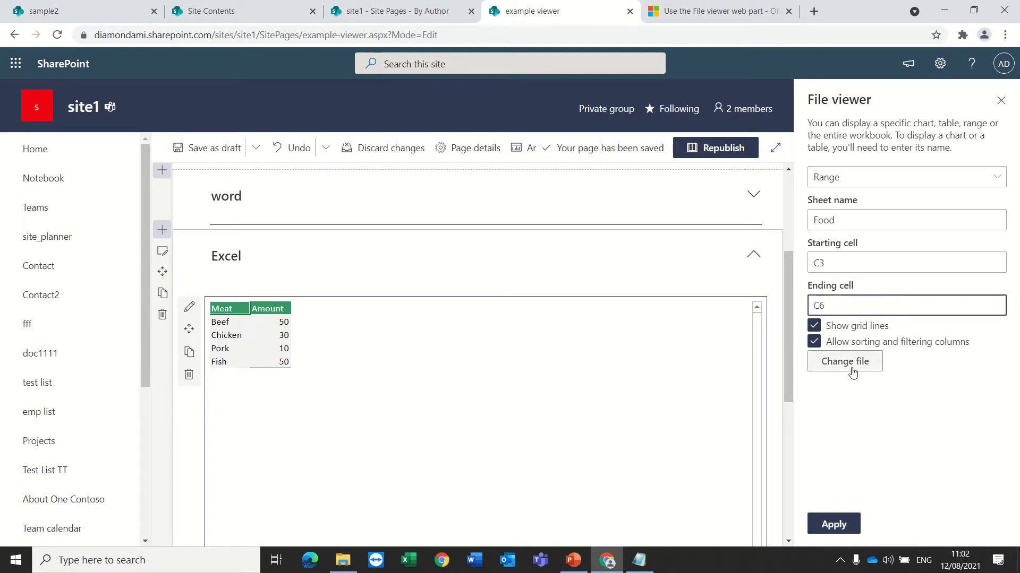
pyautogui.click(833, 525)
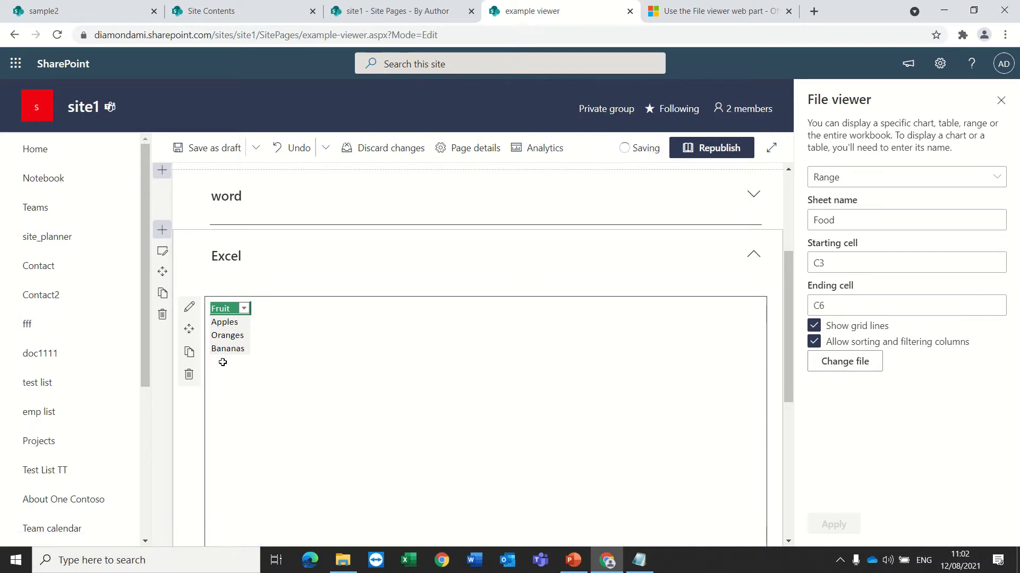
# - Extend the range's ending cell to C10 and apply
pyautogui.click(823, 305)
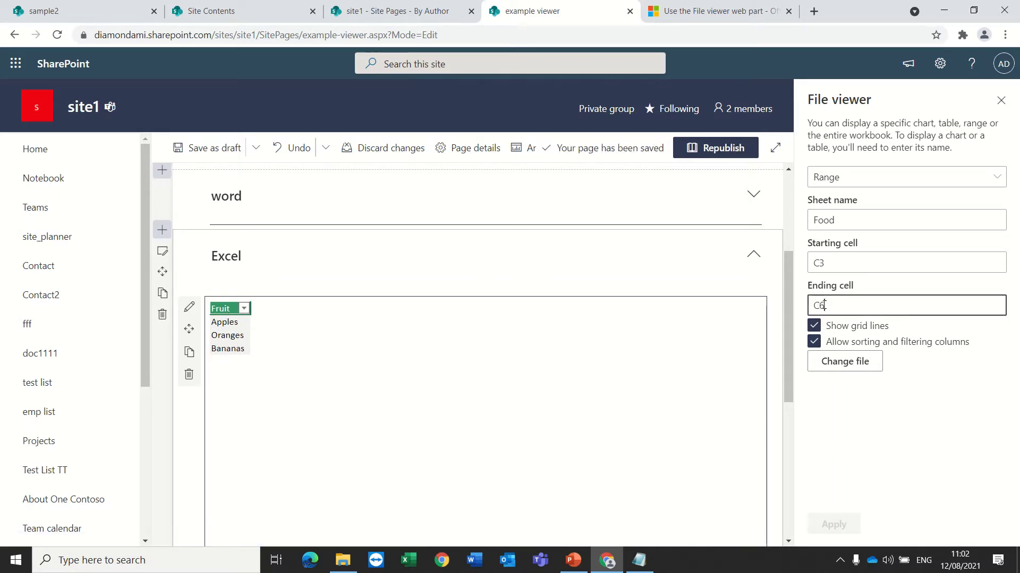
pyautogui.write('10')
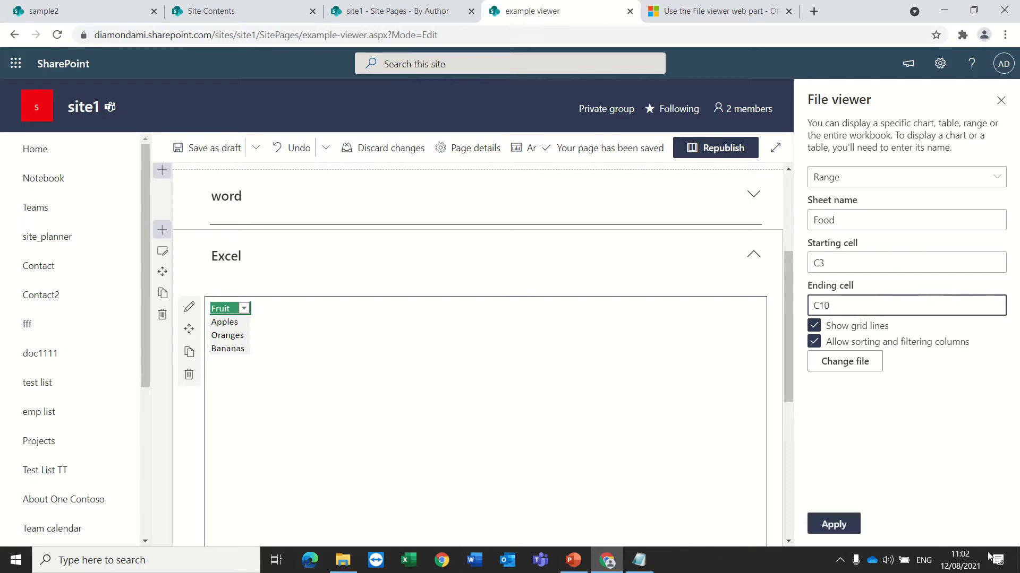
pyautogui.click(834, 525)
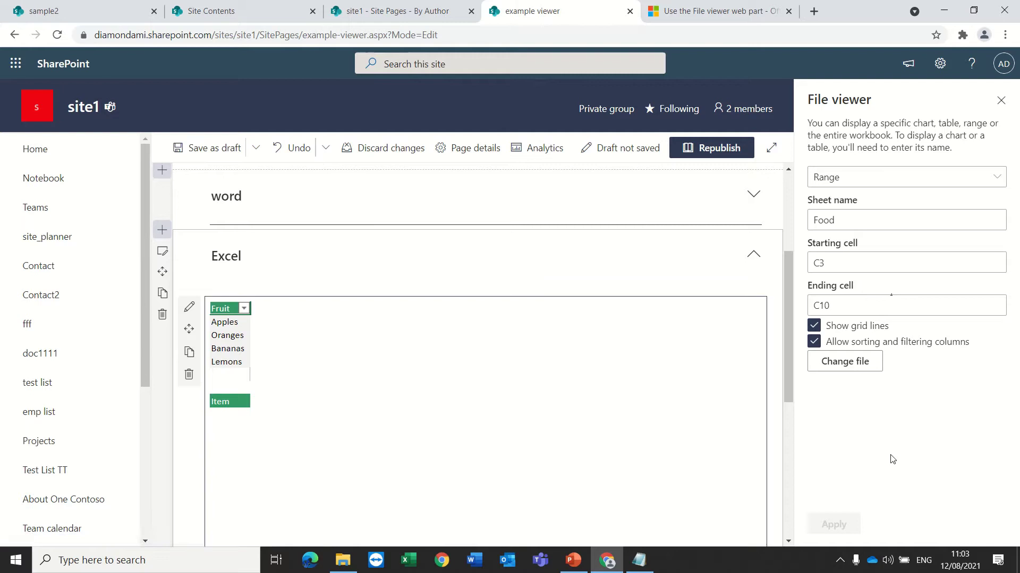
# - Switch the viewer back to showing the entire workbook
pyautogui.click(903, 180)
pyautogui.click(901, 199)
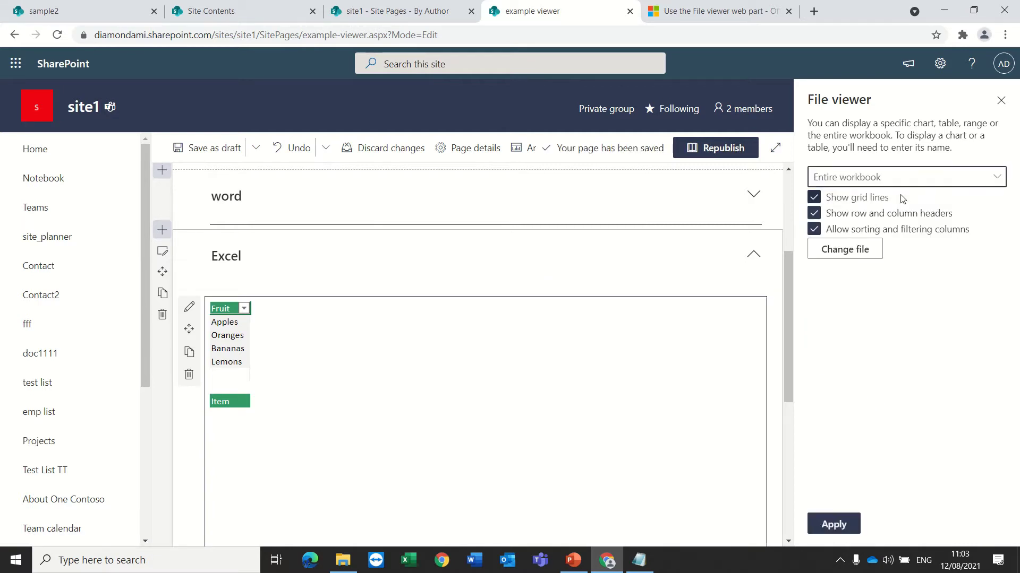
pyautogui.click(837, 526)
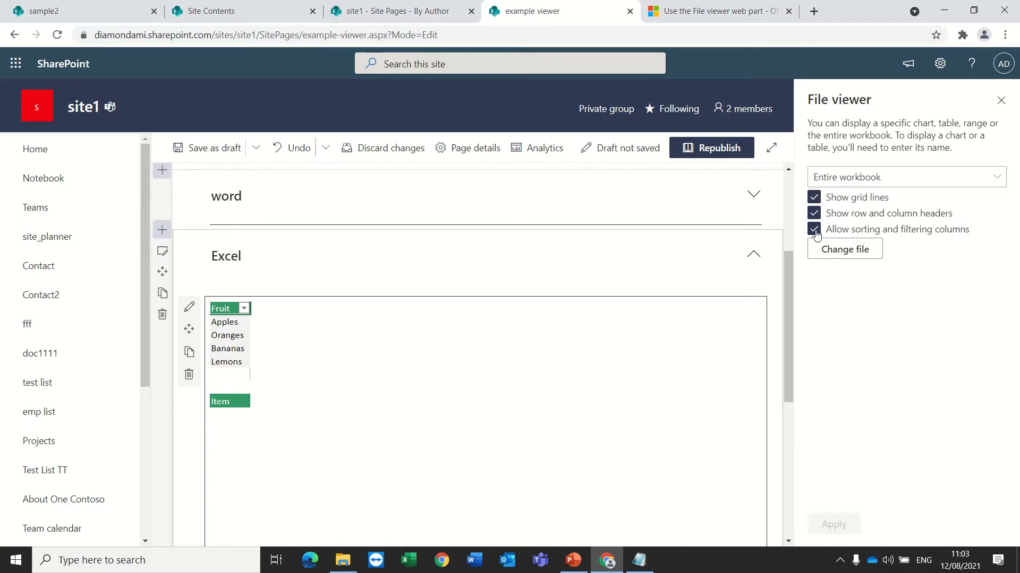
# - Clear the range's sheet name, starting cell and ending cell, then apply
pyautogui.click(833, 177)
pyautogui.click(861, 271)
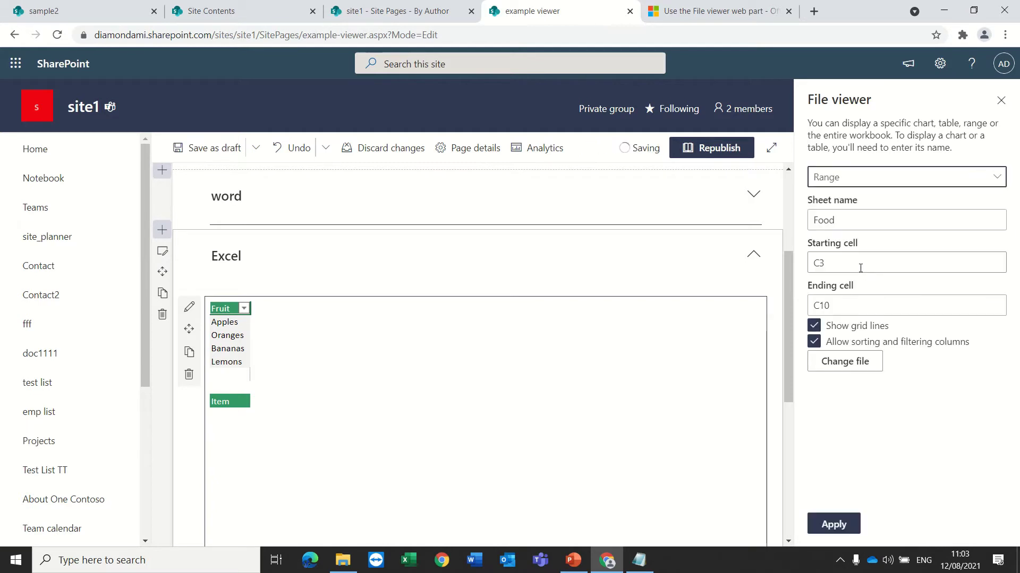
pyautogui.moveTo(844, 219); pyautogui.dragTo(799, 223)
pyautogui.press('BackSpace')
pyautogui.doubleClick(816, 263)
pyautogui.press('BackSpace')
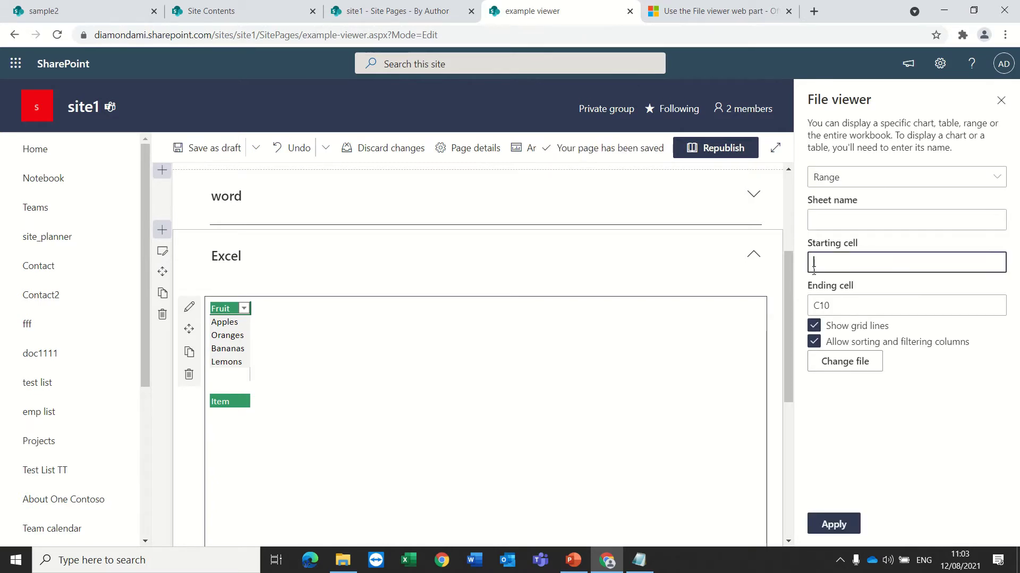
pyautogui.doubleClick(842, 308)
pyautogui.press('BackSpace')
pyautogui.click(833, 523)
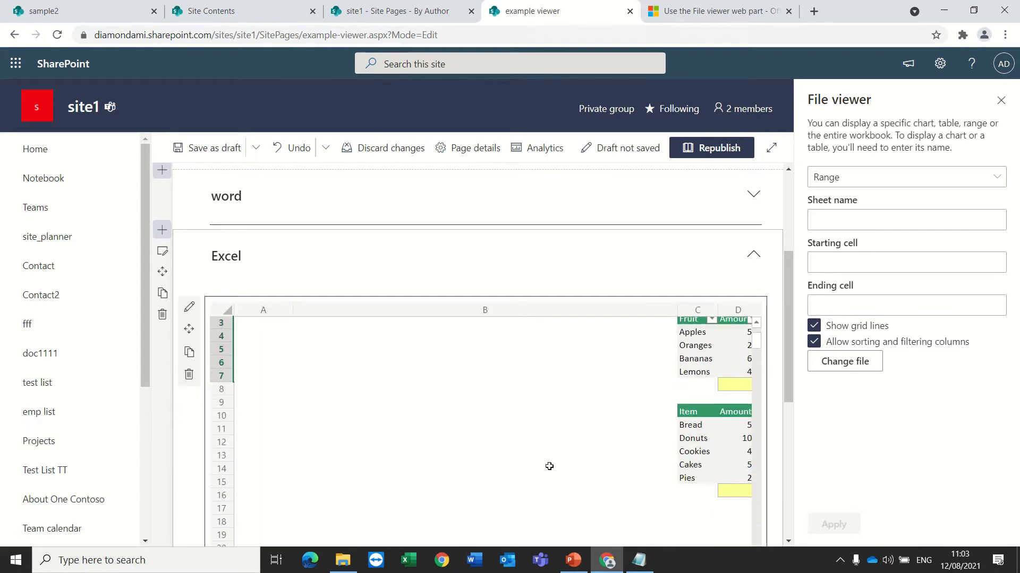
# - Close the File viewer settings pane so the full workbook shows
pyautogui.scroll(-4, 549, 466)
pyautogui.scroll(4, 549, 466)
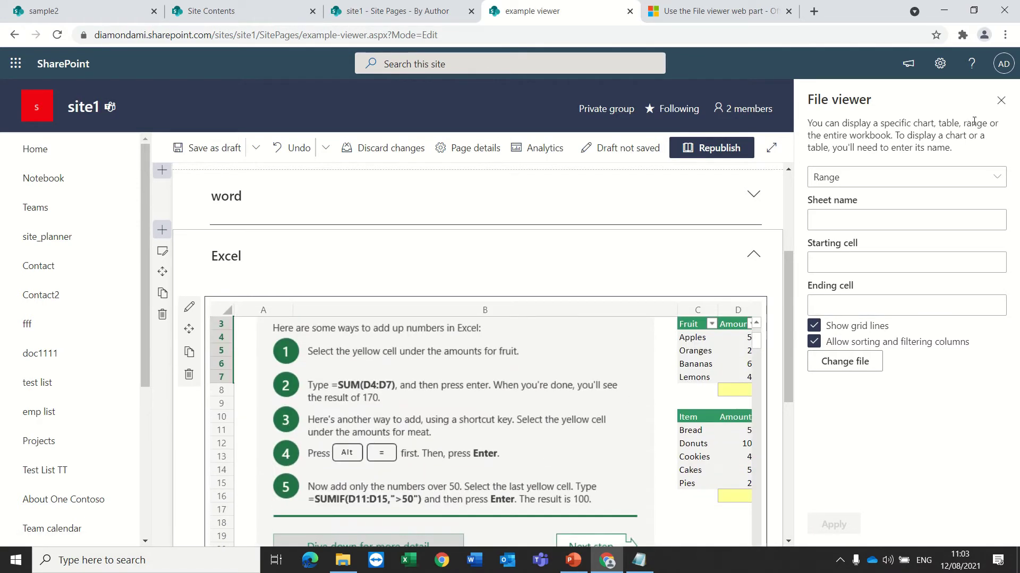
pyautogui.click(999, 104)
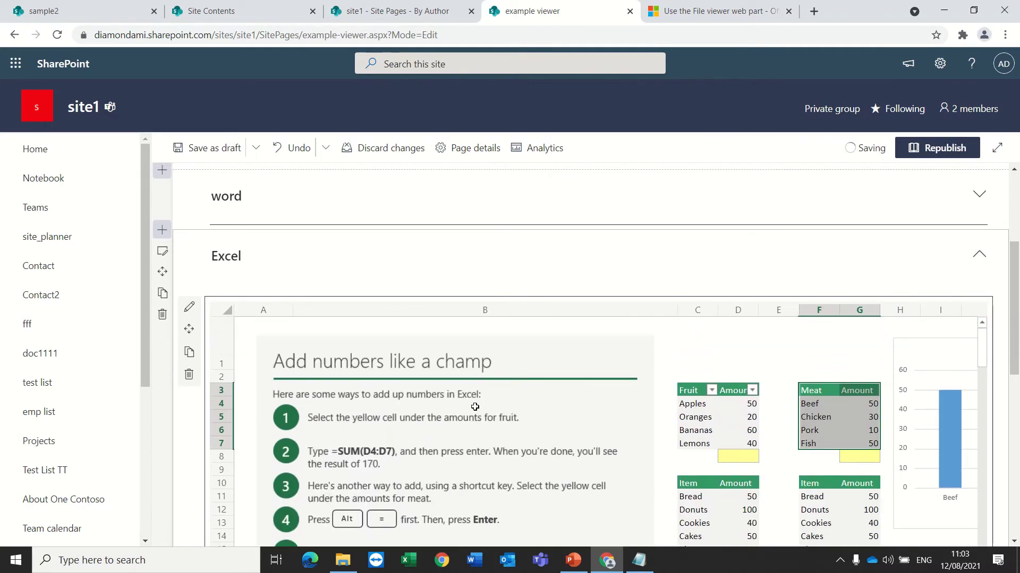
# - Collapse Excel and expand Power Point to show the site-templates Communication Site slide
pyautogui.click(978, 255)
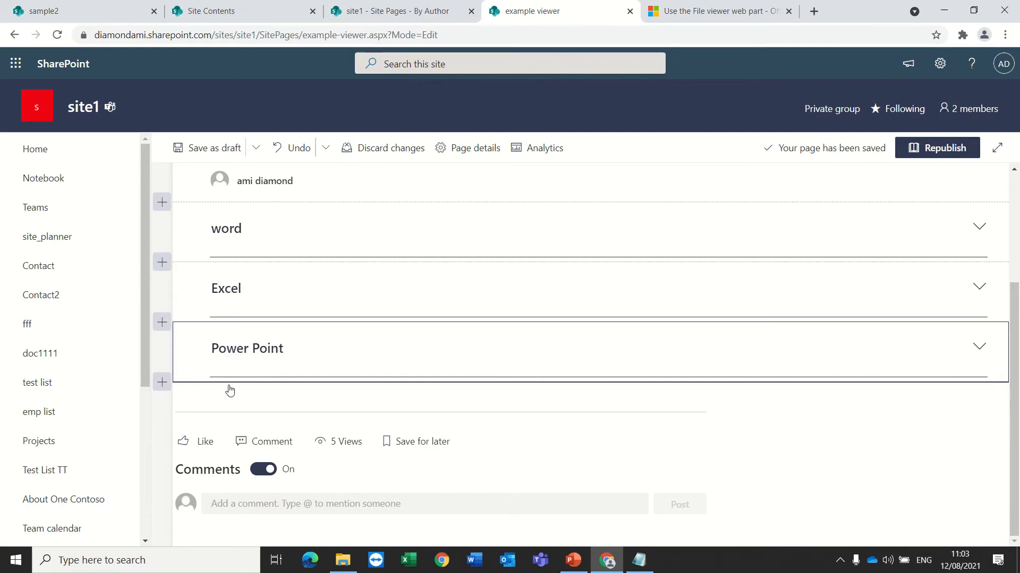
pyautogui.click(206, 360)
pyautogui.scroll(-3, 364, 405)
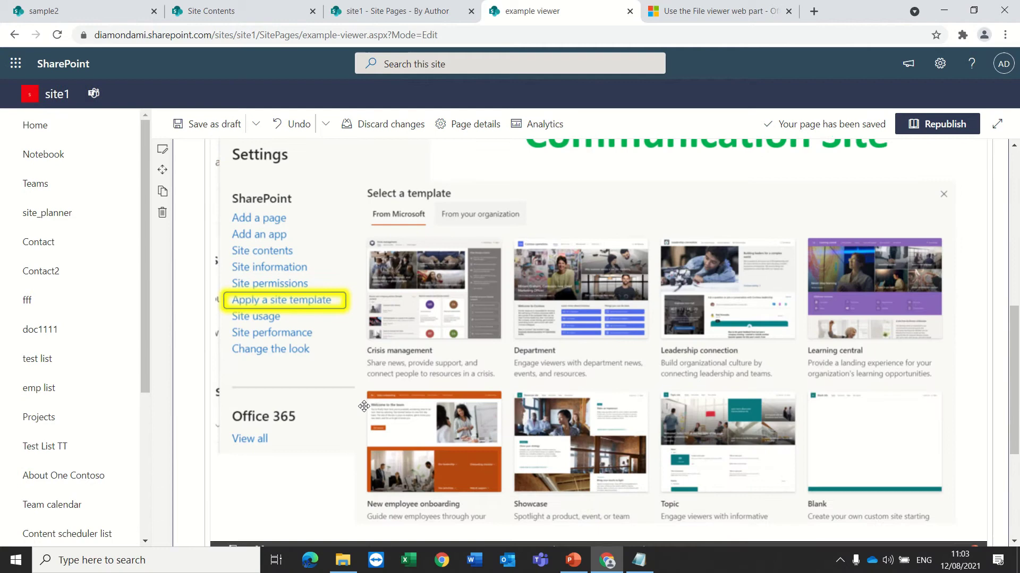
pyautogui.scroll(2, 365, 406)
pyautogui.scroll(-3, 361, 407)
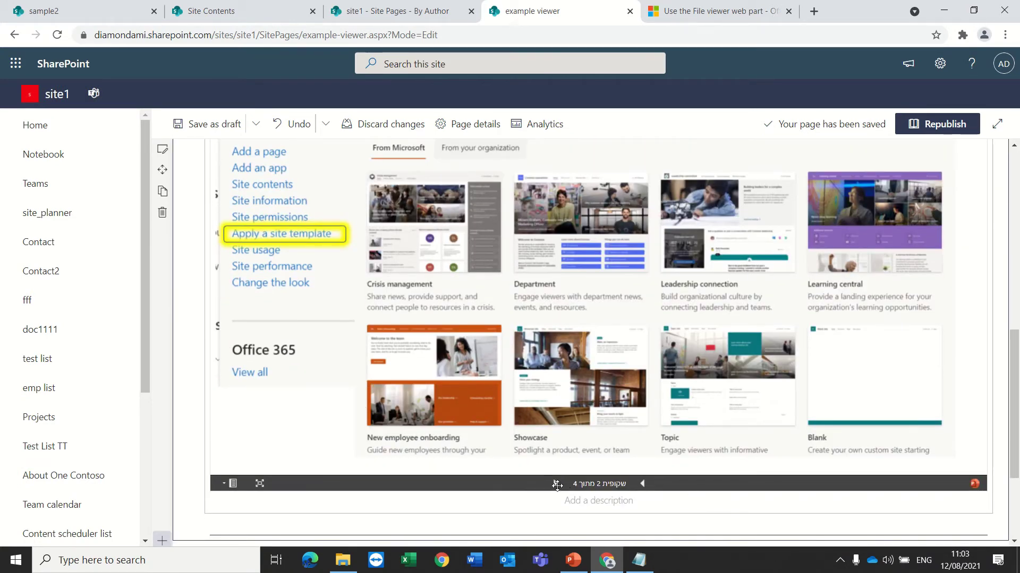
pyautogui.scroll(1, 563, 462)
pyautogui.scroll(5, 573, 432)
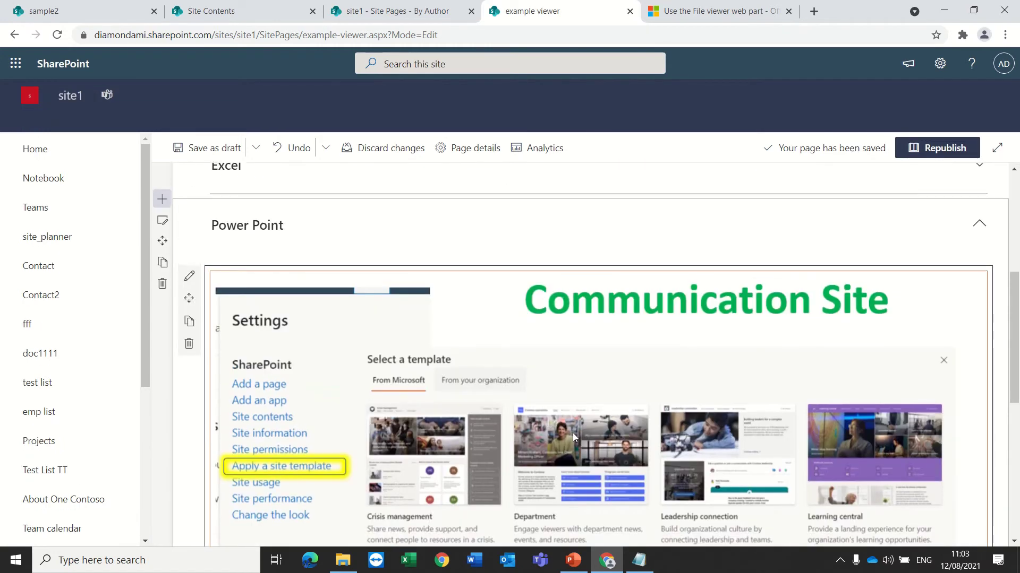
pyautogui.scroll(-5, 572, 432)
pyautogui.scroll(-1, 573, 432)
pyautogui.scroll(3, 573, 433)
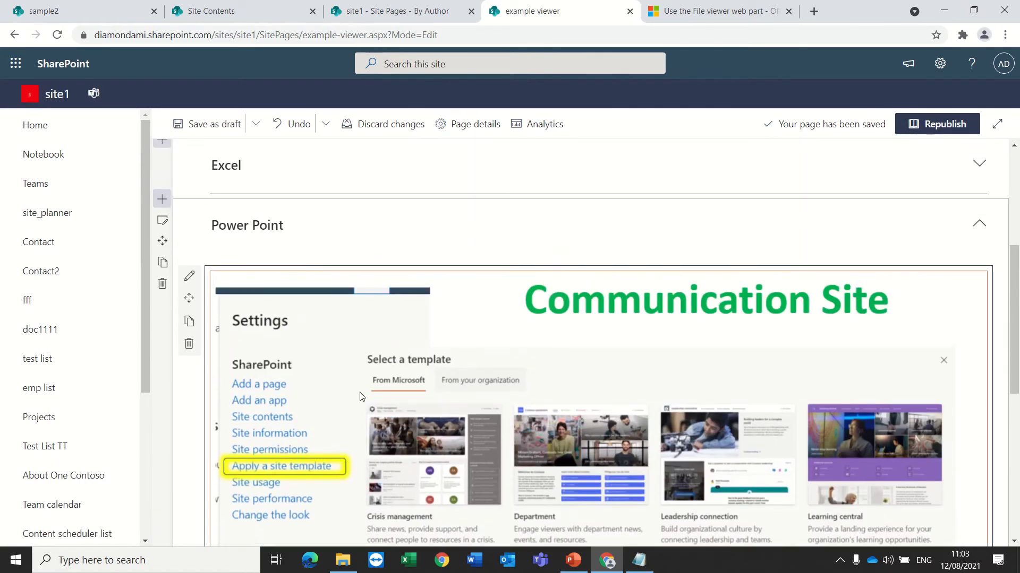
# - Set the presentation viewer's Start slide to 1, then change it to 3 and apply
pyautogui.click(190, 277)
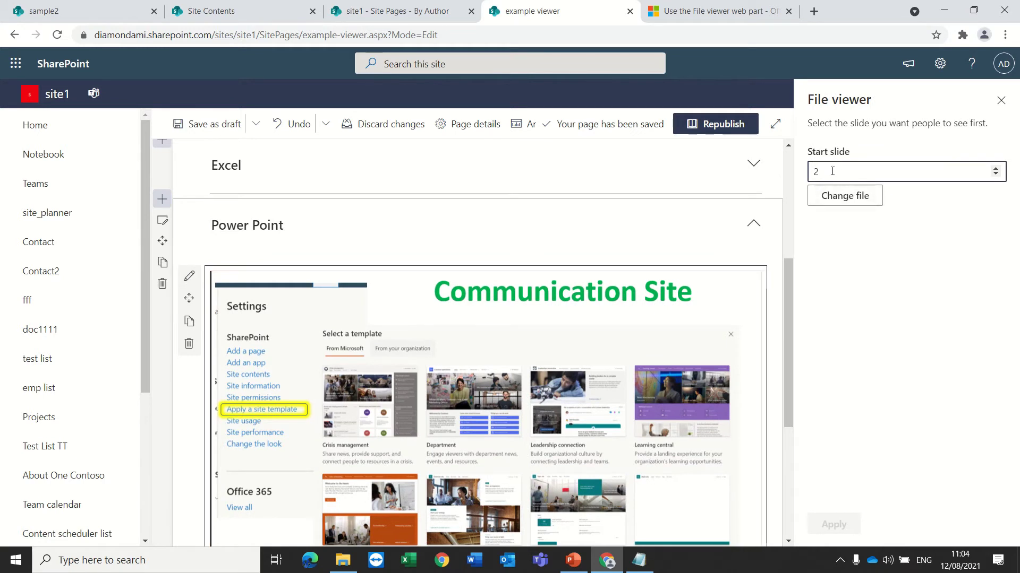
pyautogui.press('BackSpace')
pyautogui.write('1')
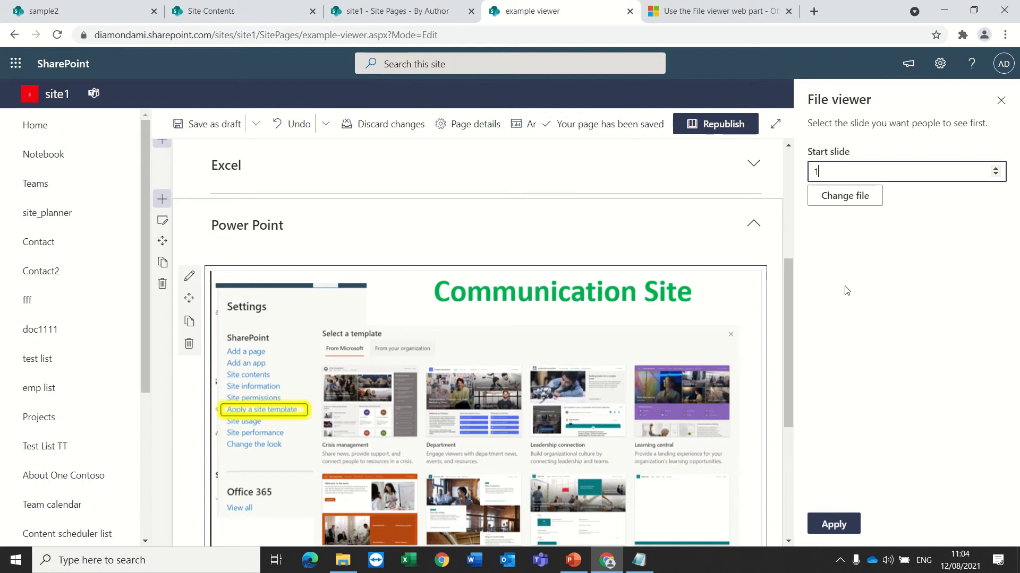
pyautogui.click(843, 511)
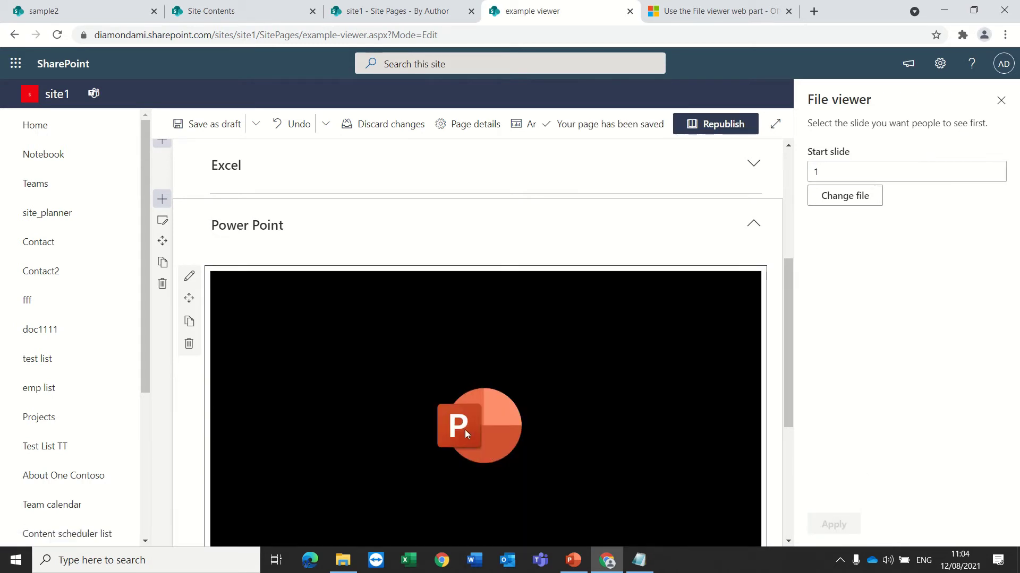
pyautogui.scroll(-1, 464, 429)
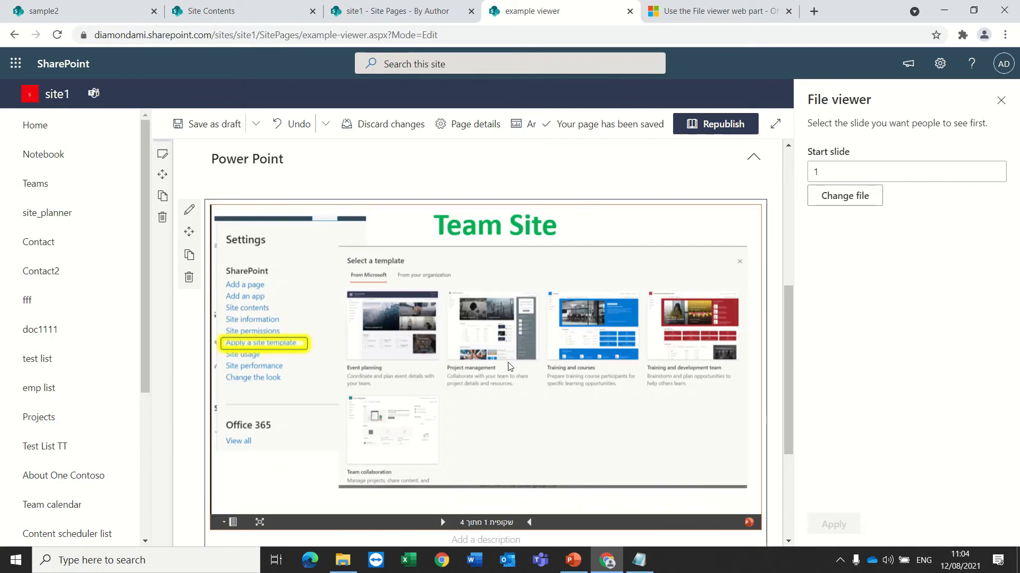
pyautogui.moveTo(835, 181); pyautogui.dragTo(799, 178)
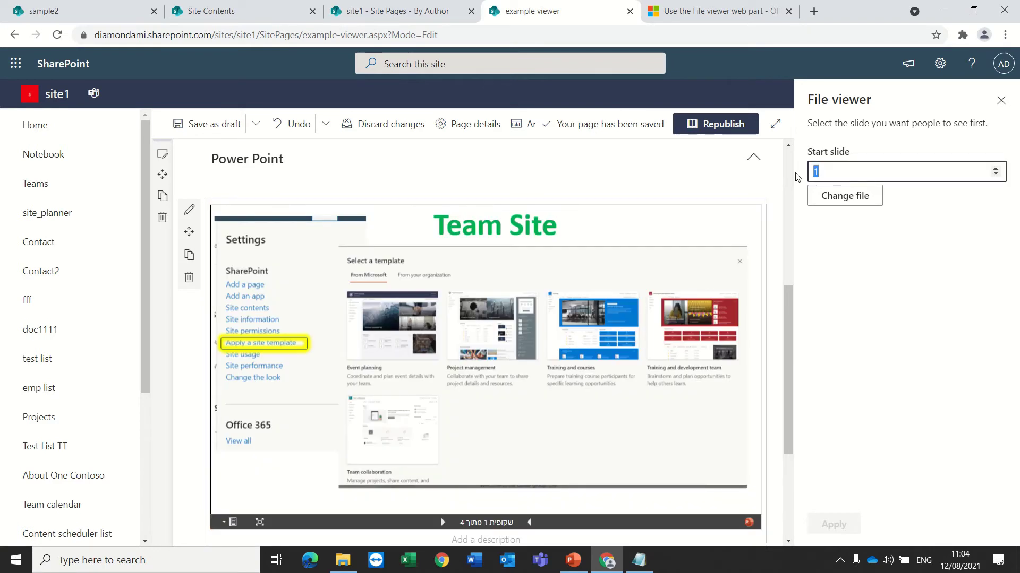
pyautogui.write('3')
pyautogui.click(833, 524)
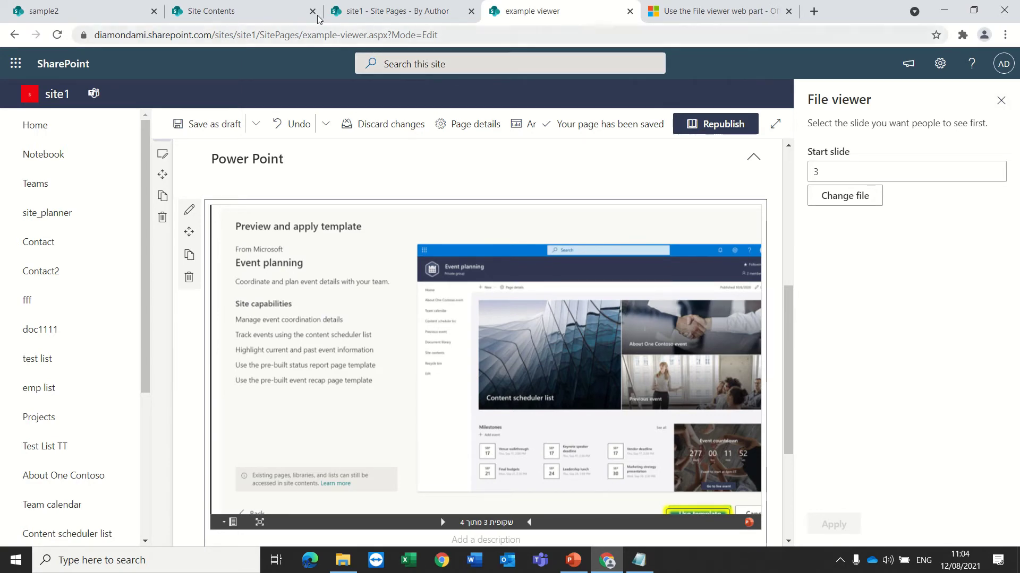
# - Close the sample2 page, confirm leaving it, and return to the example viewer page
pyautogui.click(380, 12)
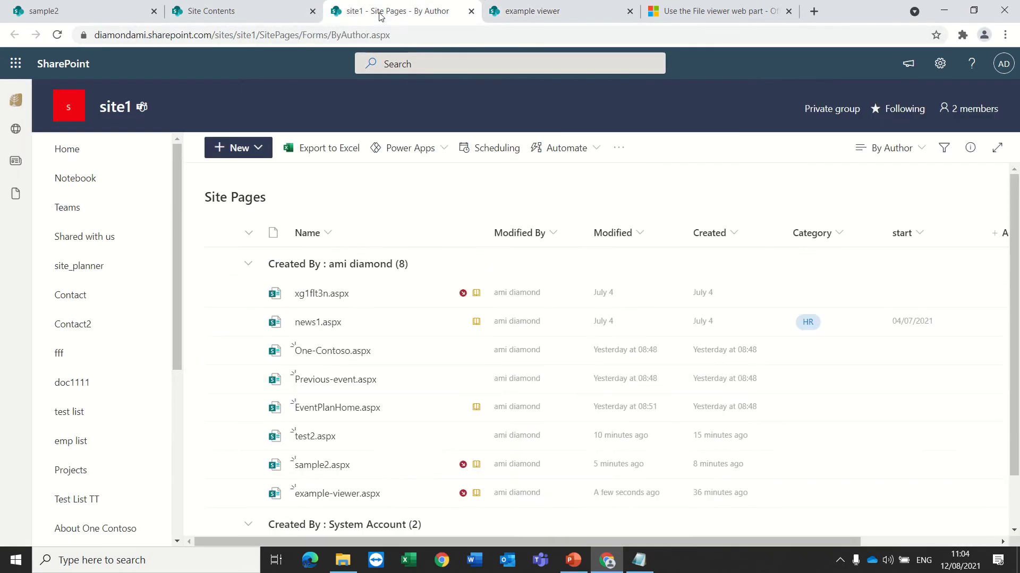
pyautogui.click(250, 16)
pyautogui.click(58, 9)
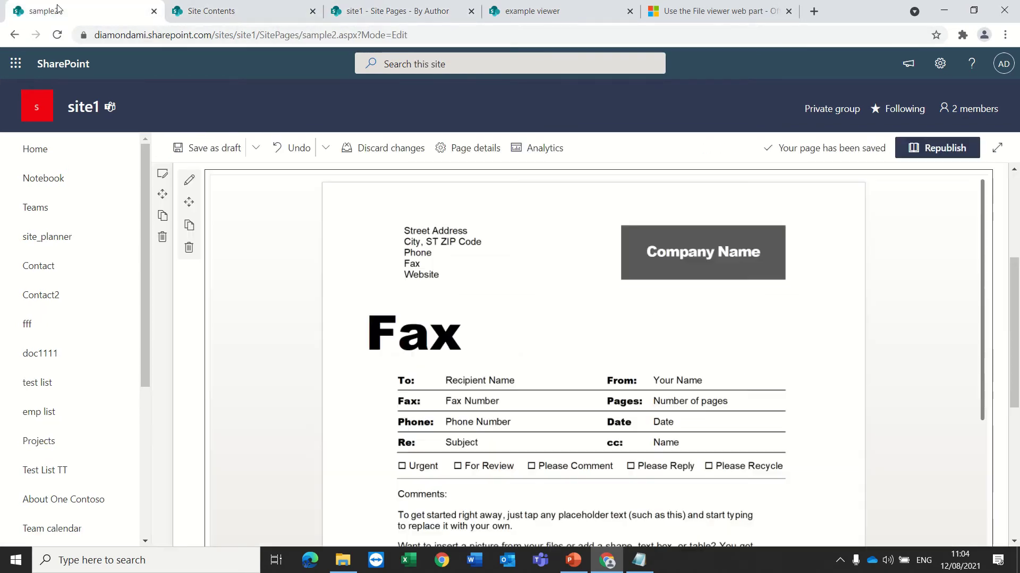
pyautogui.click(154, 11)
pyautogui.click(574, 110)
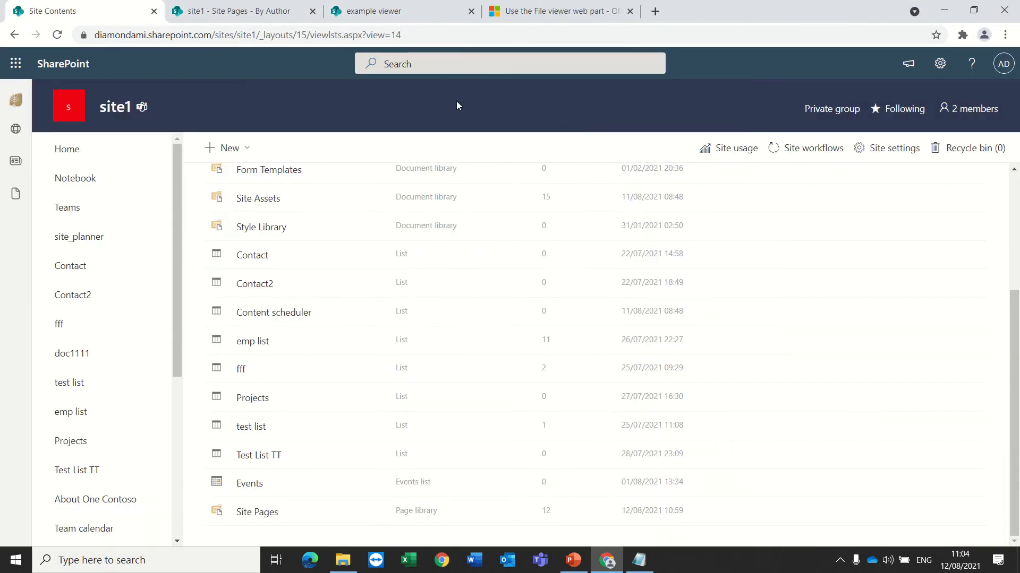
pyautogui.click(400, 16)
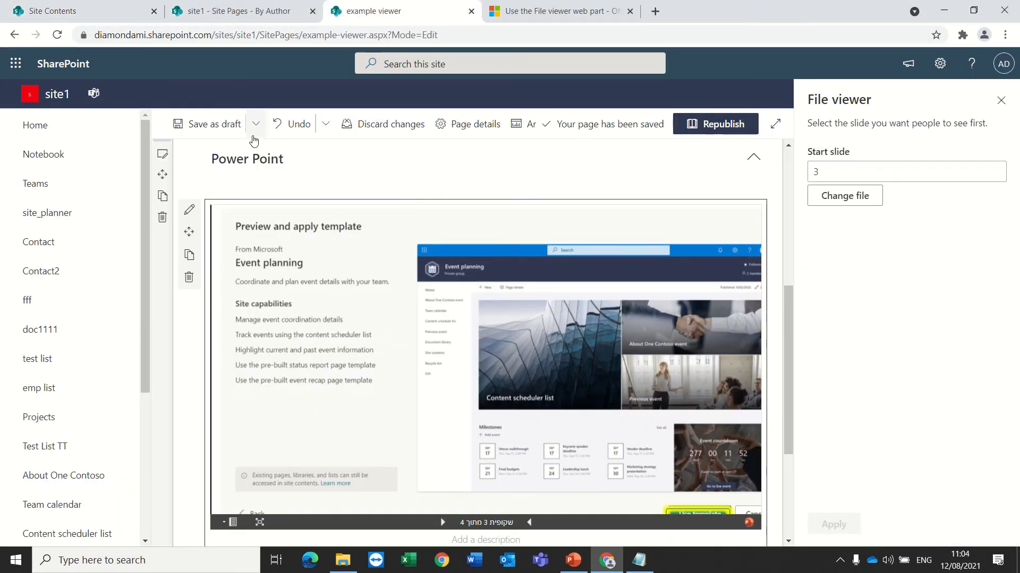
# - From the site's Home page, create a new page from the Blank template
pyautogui.click(42, 128)
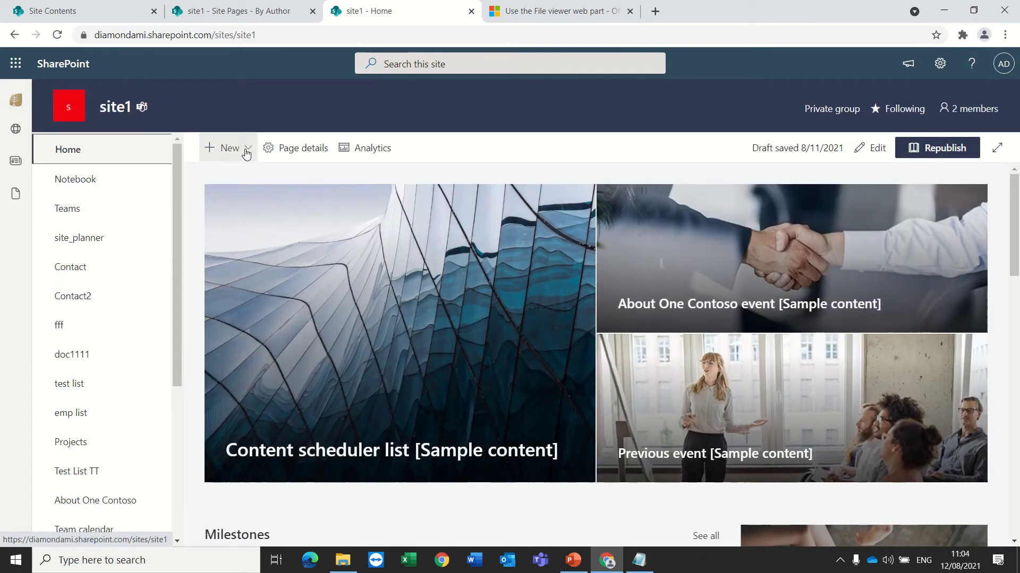
pyautogui.click(242, 147)
pyautogui.click(246, 225)
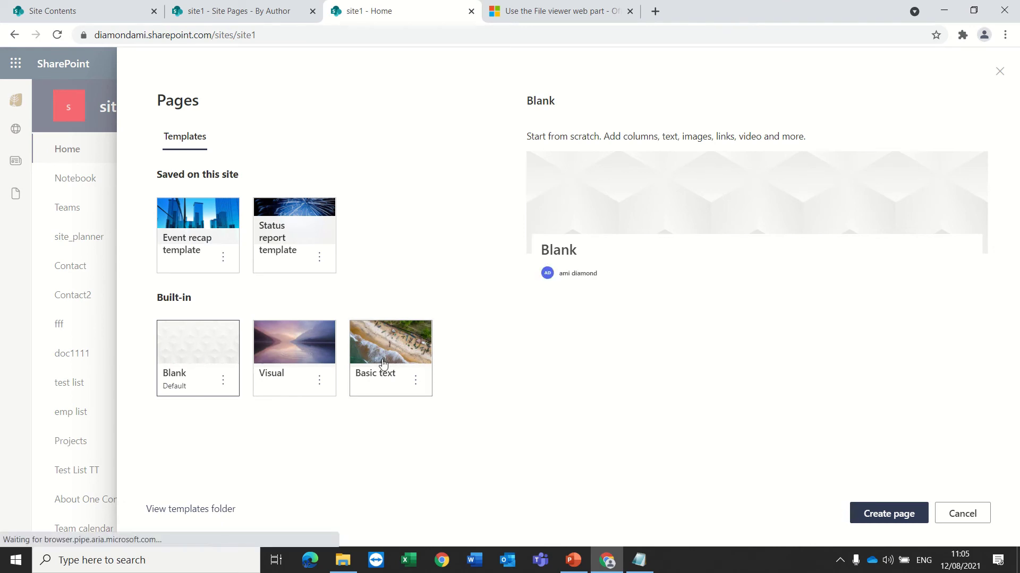
pyautogui.click(884, 514)
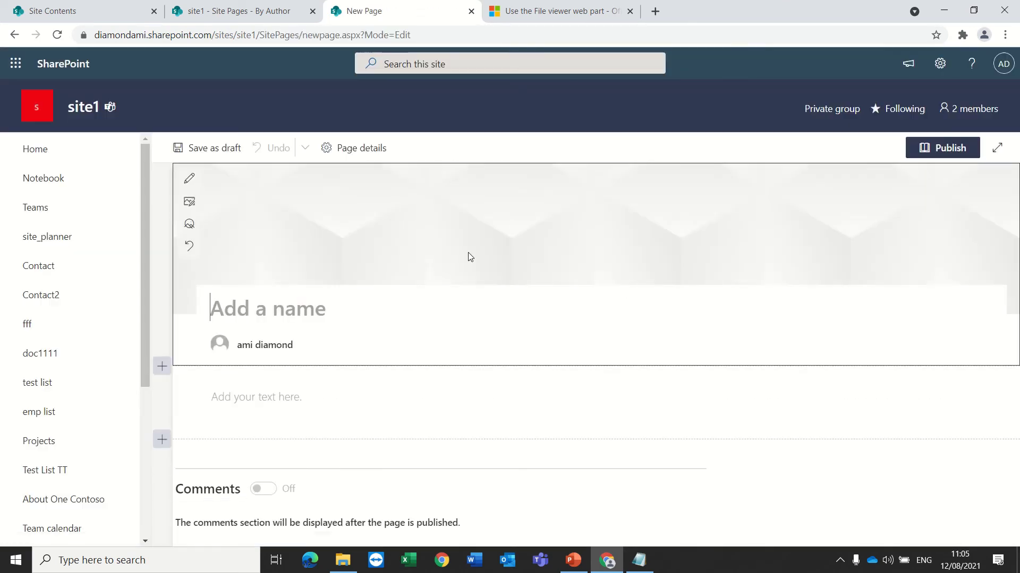
# - Enter the new page's title as 'Doc Viewer'
pyautogui.write('vu')
pyautogui.press('BackSpace')
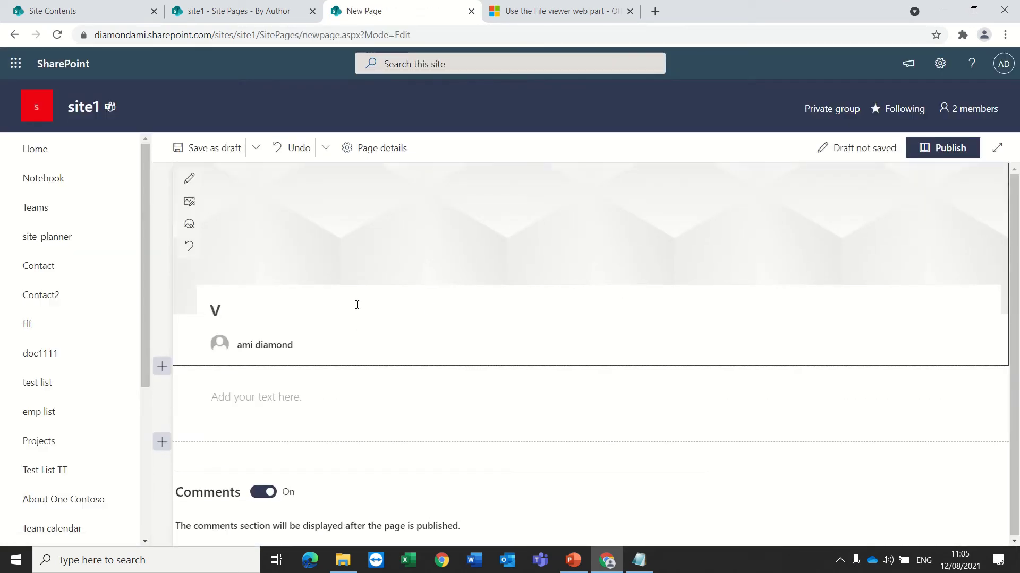
pyautogui.press('BackSpace')
pyautogui.write('Doc Viewr')
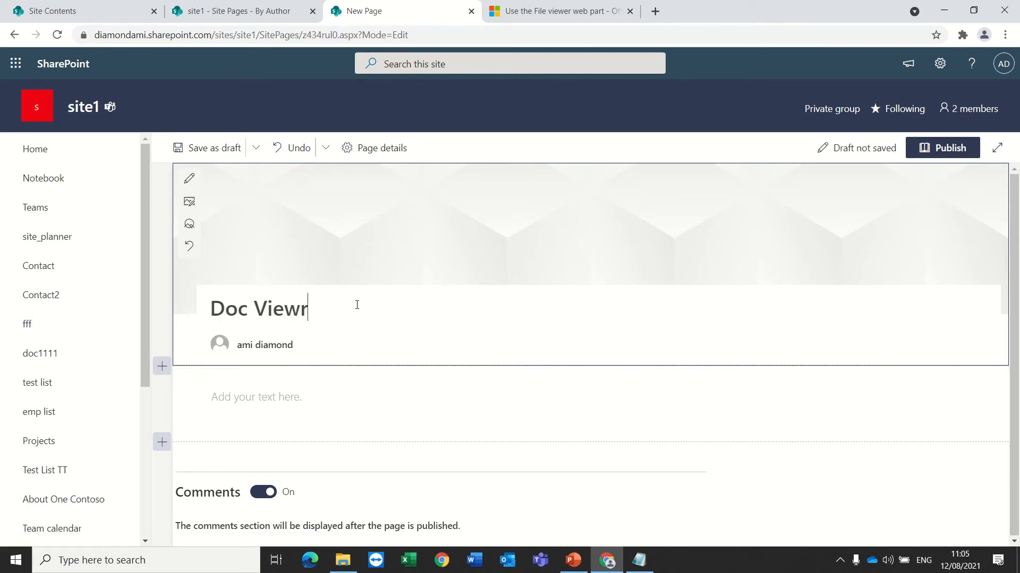
pyautogui.press('BackSpace')
pyautogui.write('er')
# - Delete the empty text web part from the page
pyautogui.click(538, 400)
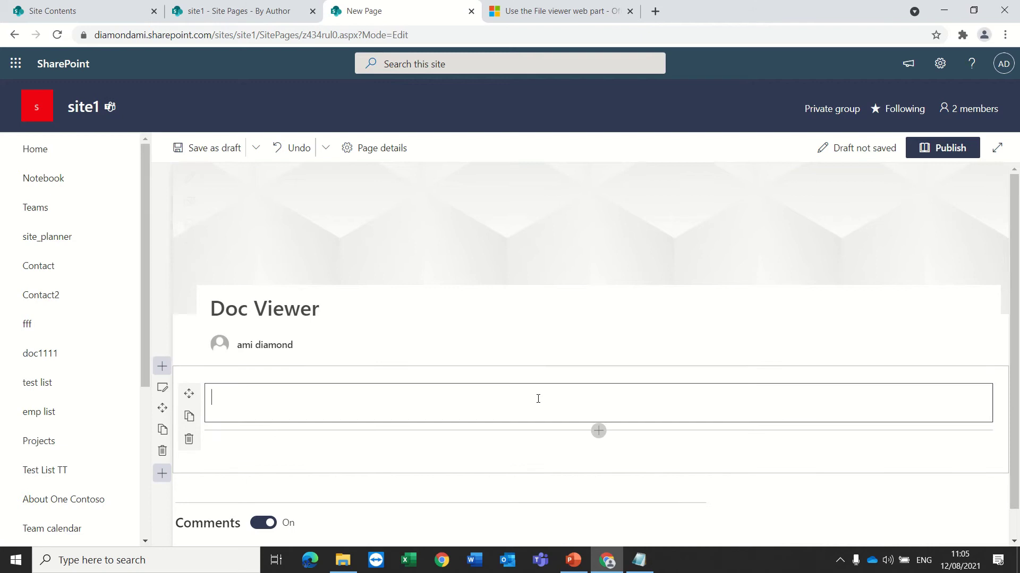
pyautogui.click(189, 440)
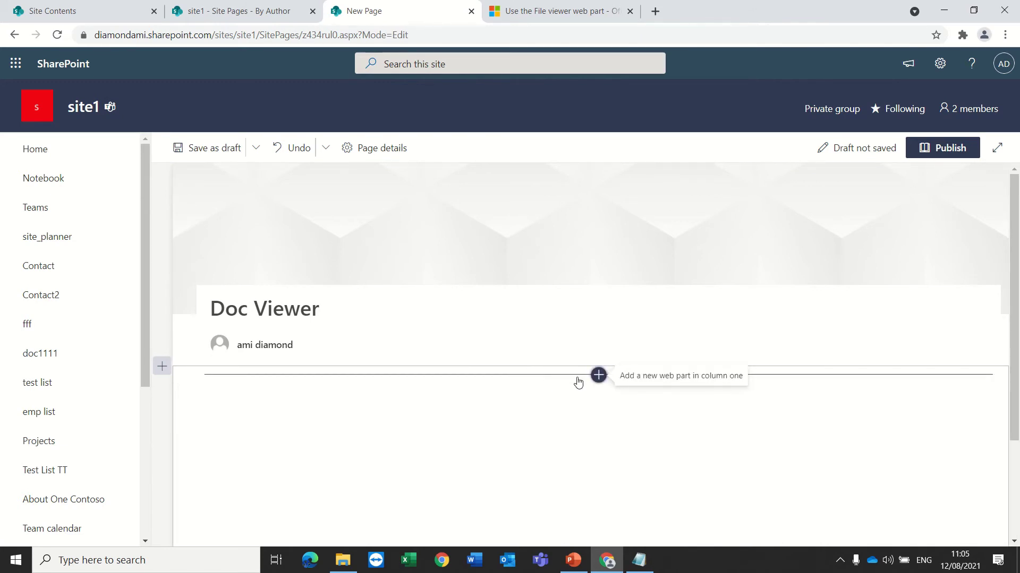
pyautogui.click(598, 375)
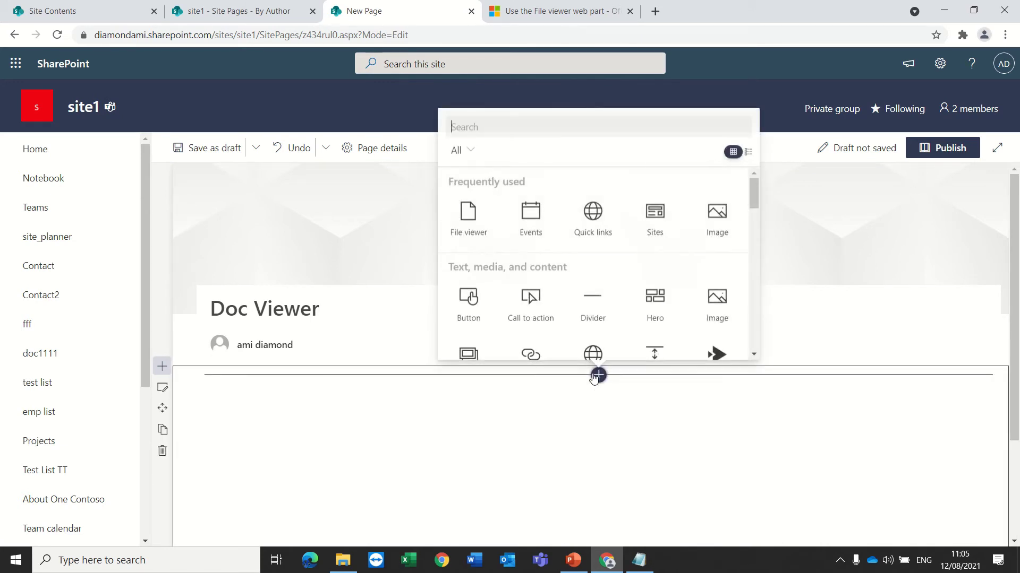
# - Change the section layout to two columns
pyautogui.click(163, 393)
pyautogui.click(895, 169)
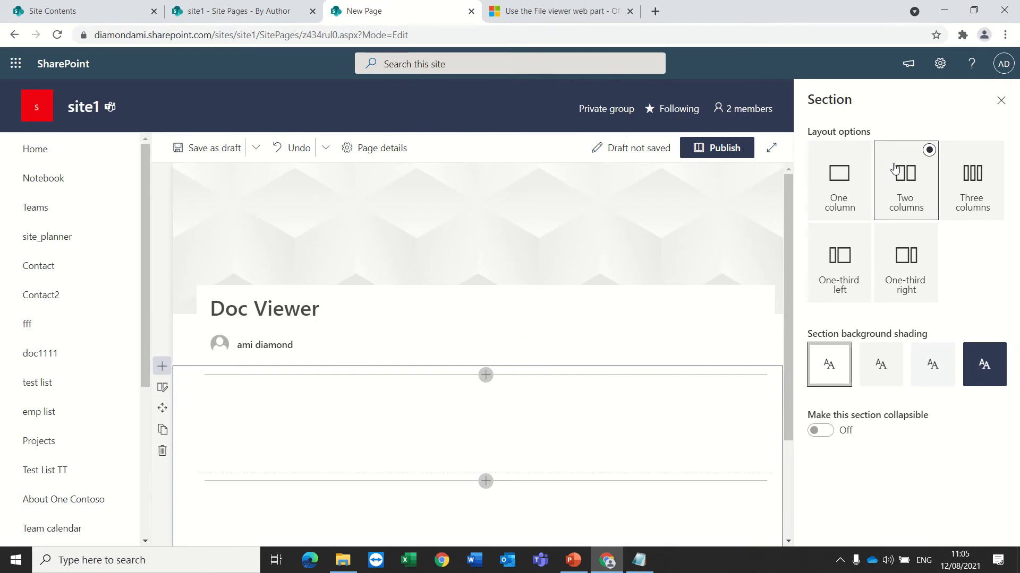
pyautogui.click(1000, 100)
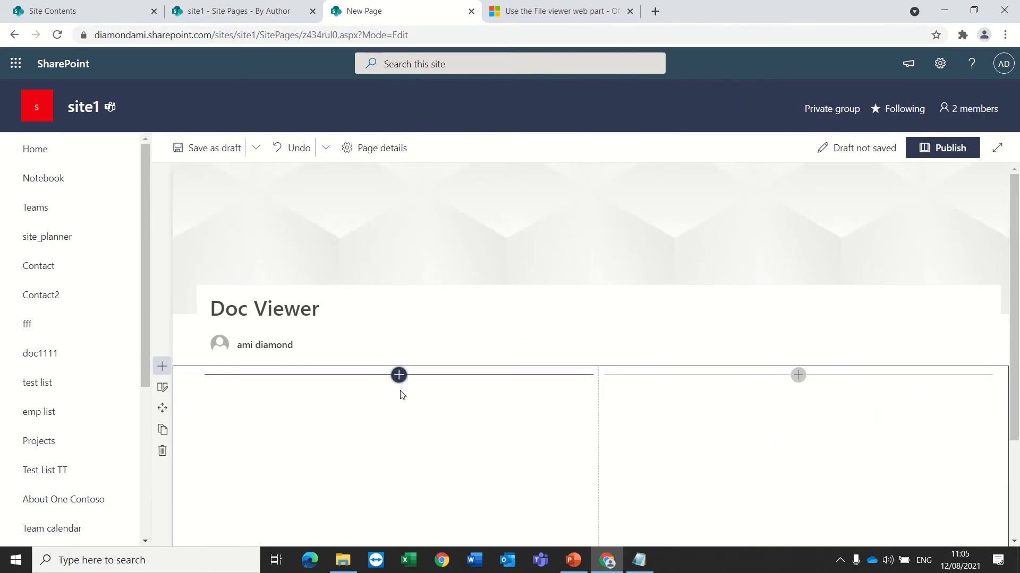
pyautogui.click(399, 376)
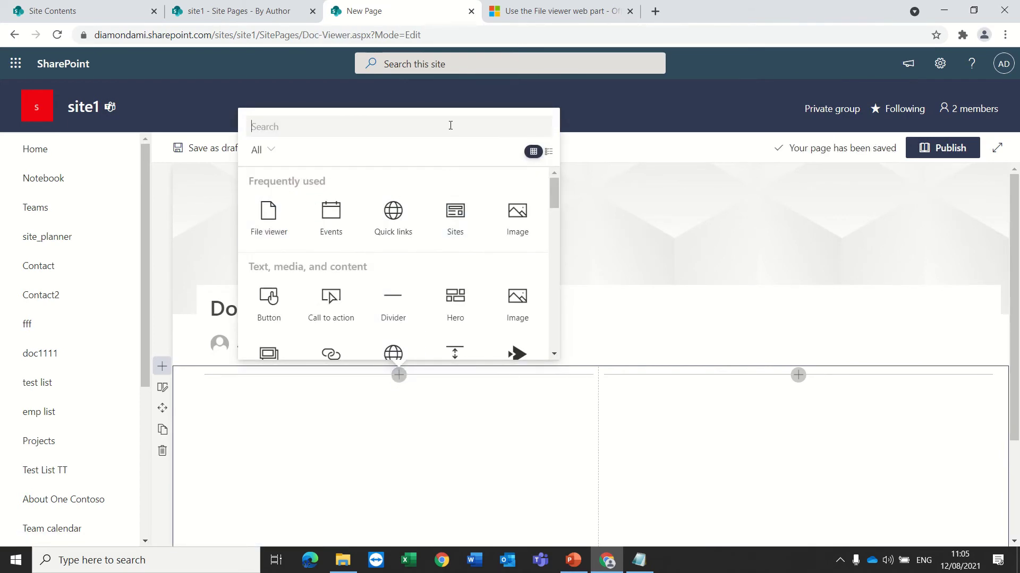
# - Add a Document library web part showing Documents and open its Training folder
pyautogui.write('doc')
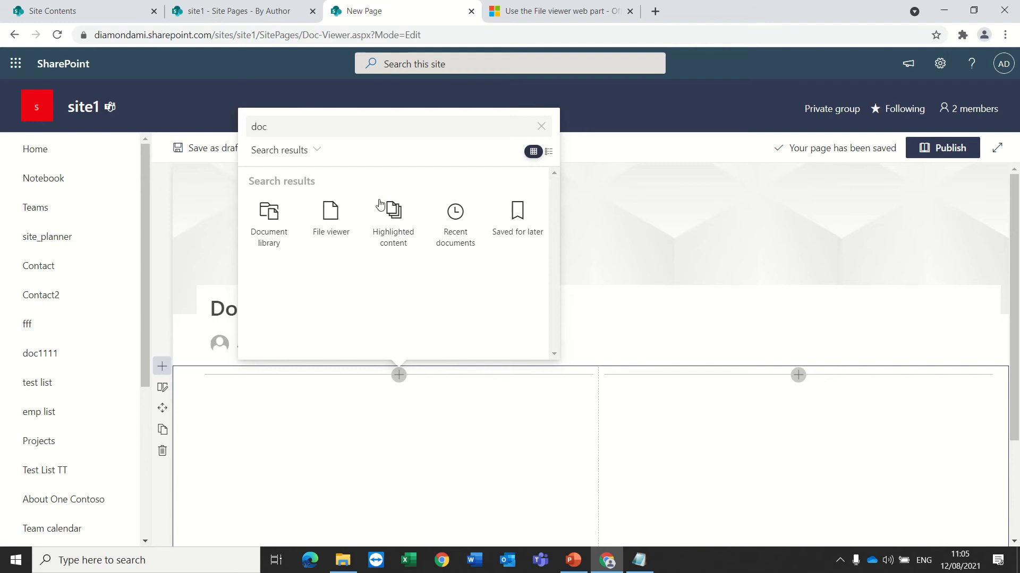
pyautogui.click(271, 213)
pyautogui.scroll(-4, 361, 340)
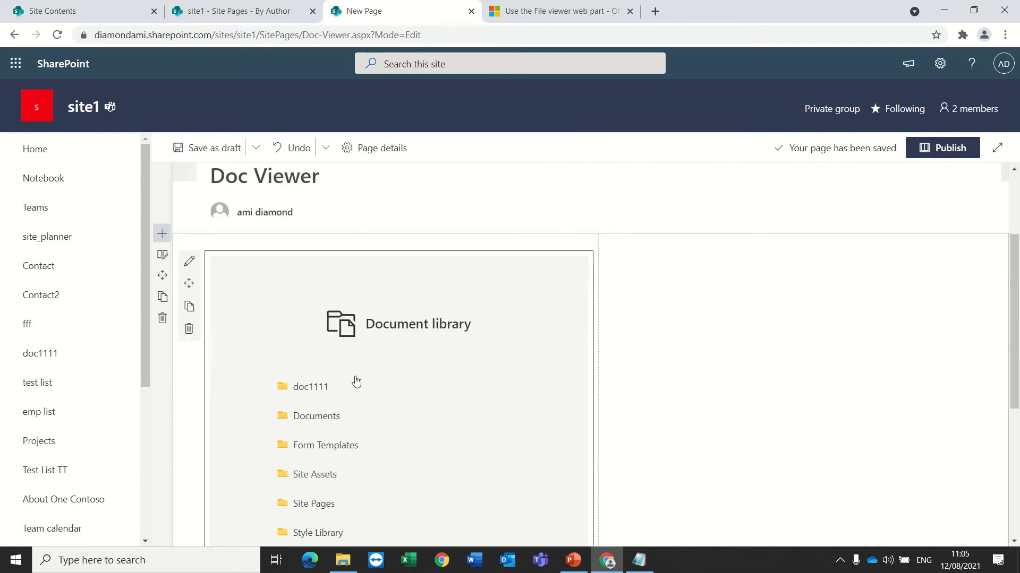
pyautogui.click(318, 351)
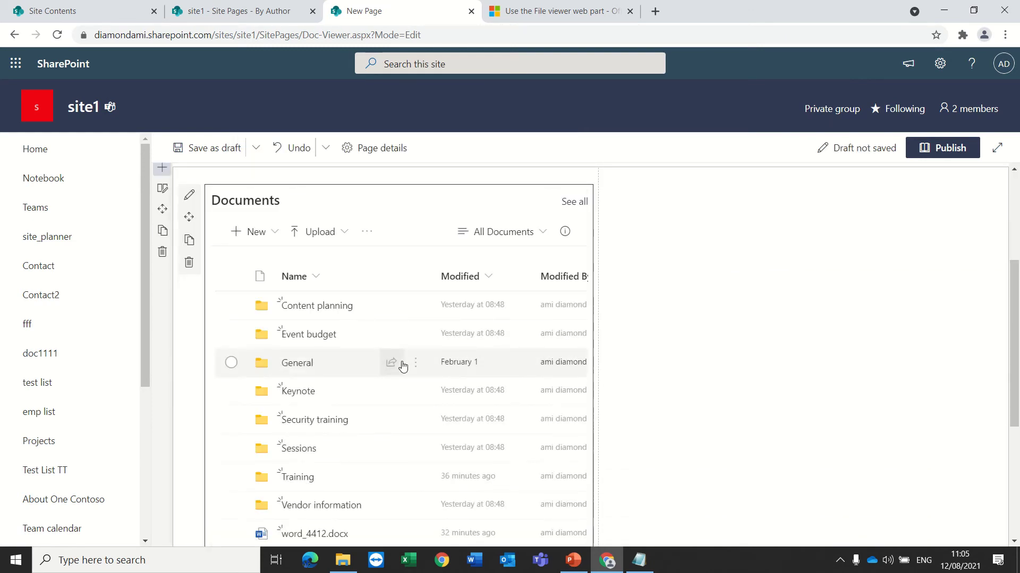
pyautogui.scroll(-1, 302, 424)
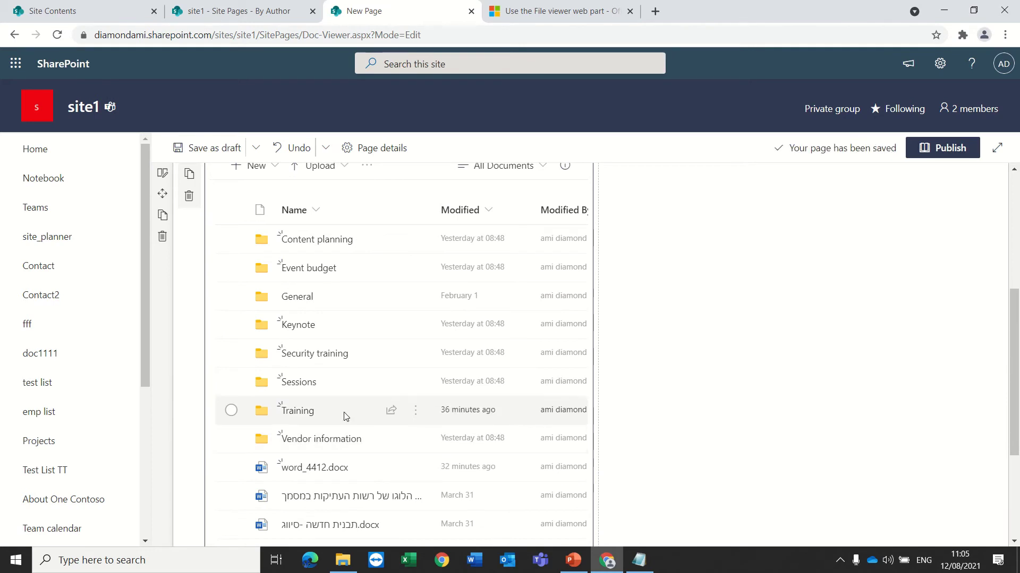
pyautogui.click(302, 413)
pyautogui.scroll(3, 374, 410)
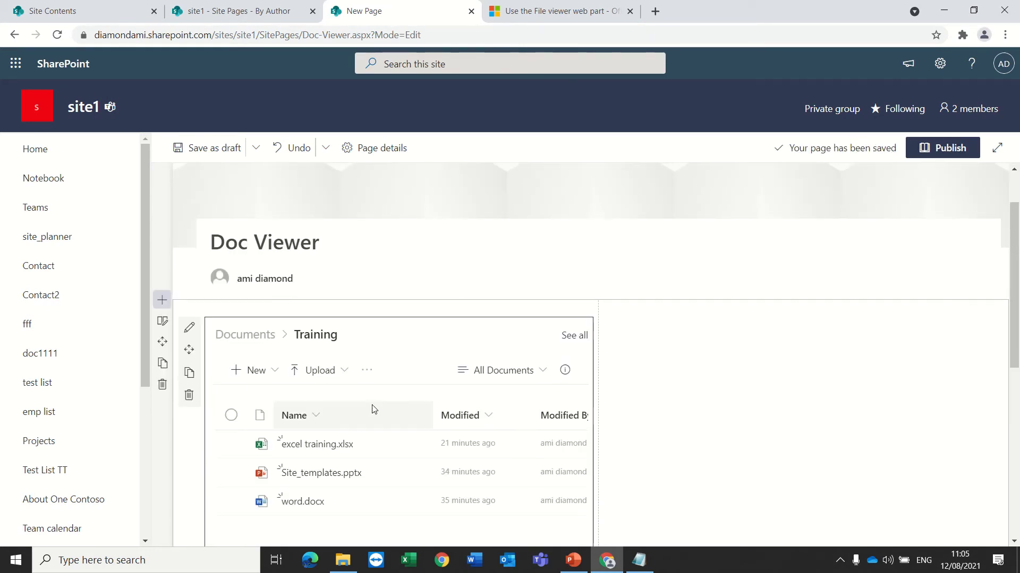
pyautogui.click(797, 309)
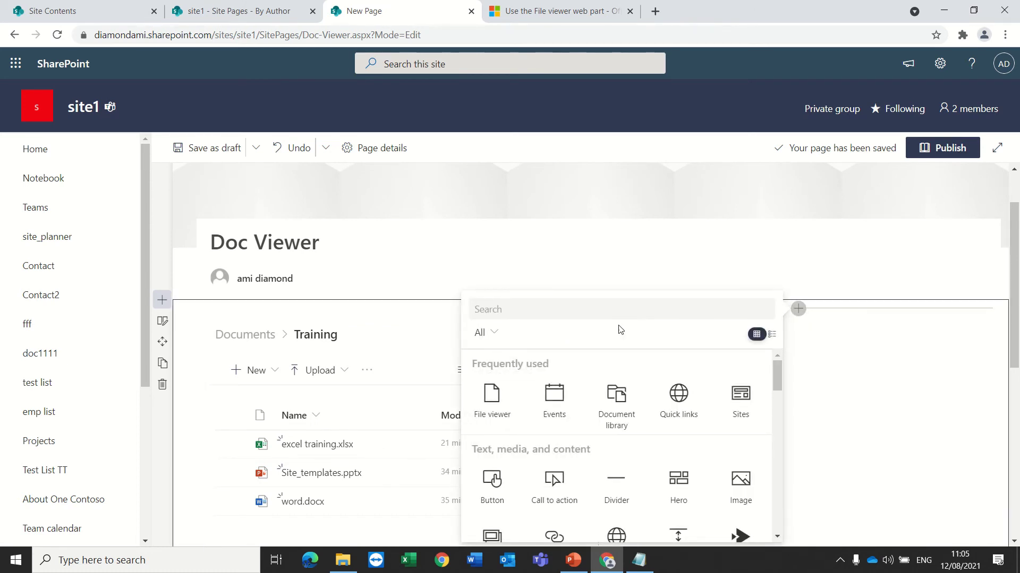
# - Insert a File viewer web part in the right column and cancel the file picker, leaving it empty
pyautogui.click(491, 397)
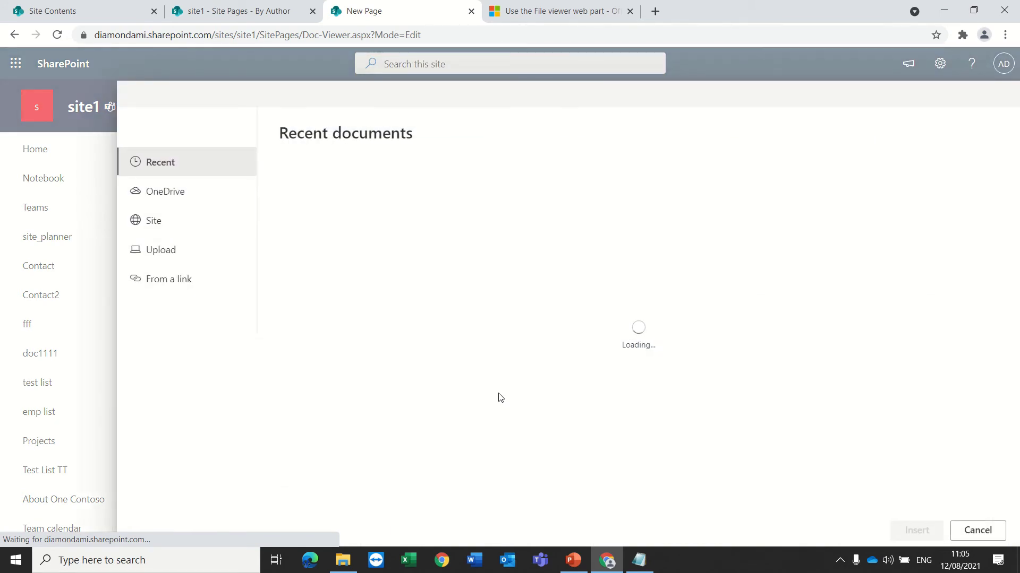
pyautogui.click(976, 530)
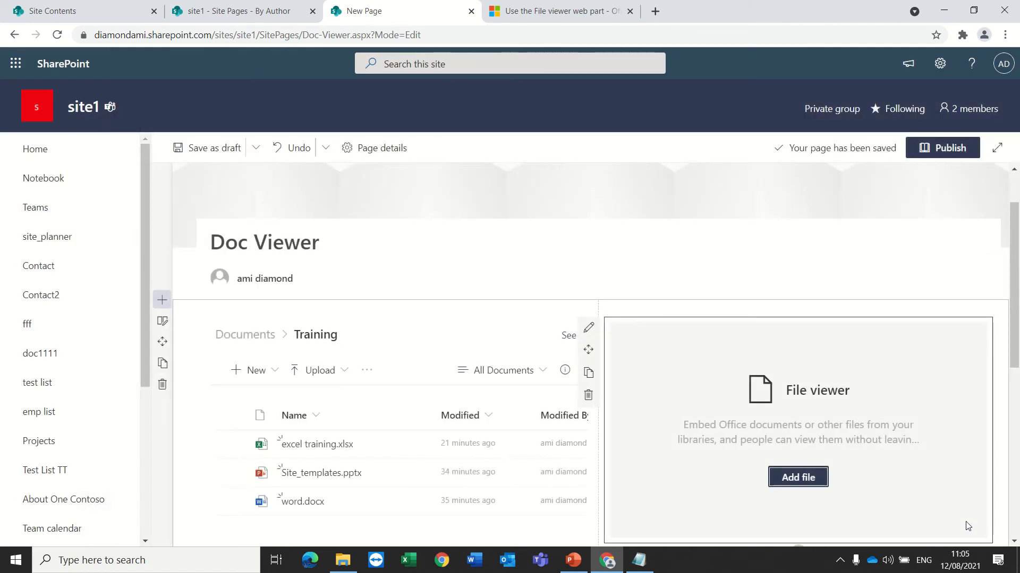
pyautogui.scroll(-1, 360, 425)
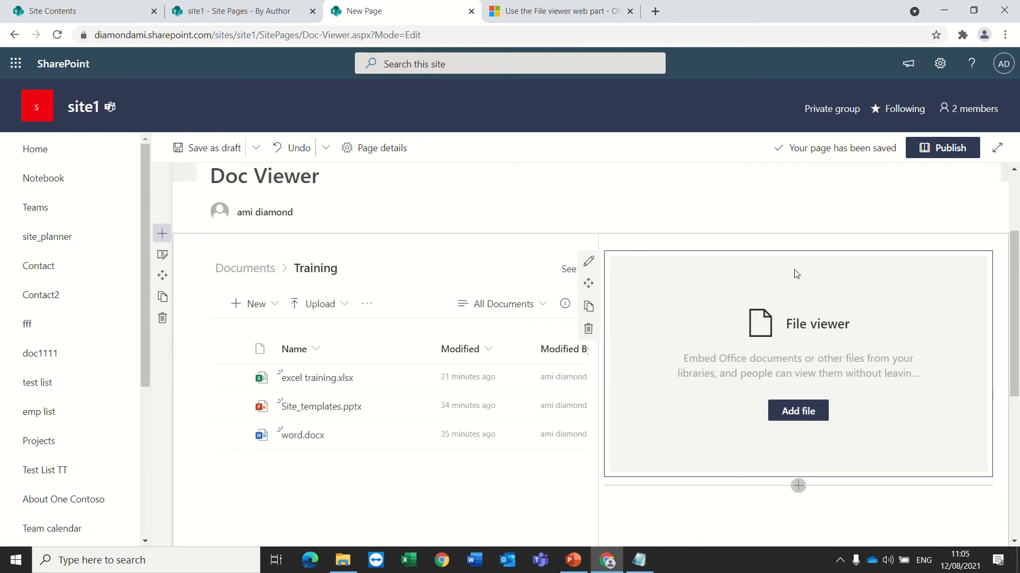
# - Connect the File viewer web part to the Documents library as its source
pyautogui.click(588, 262)
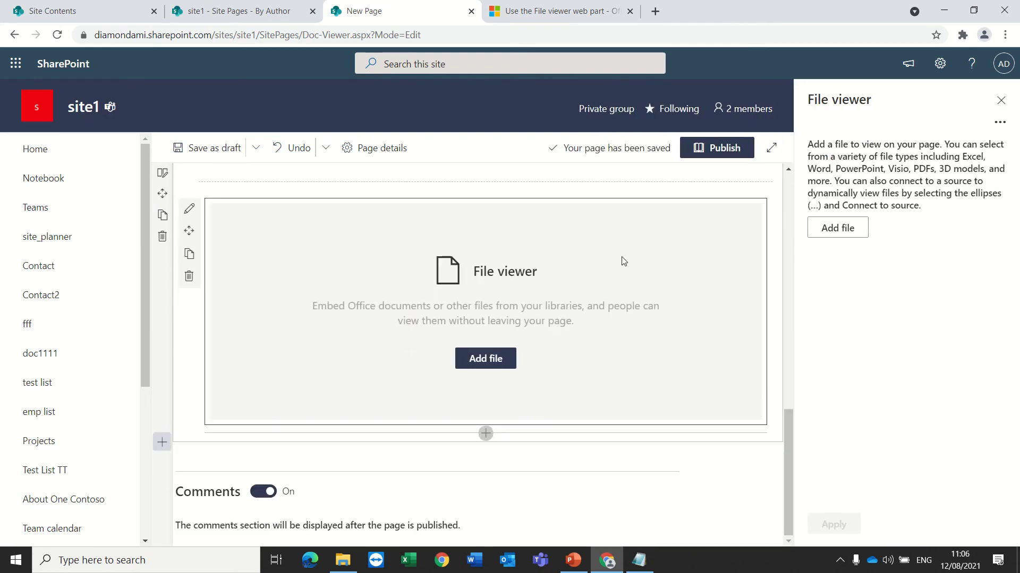
pyautogui.click(1000, 123)
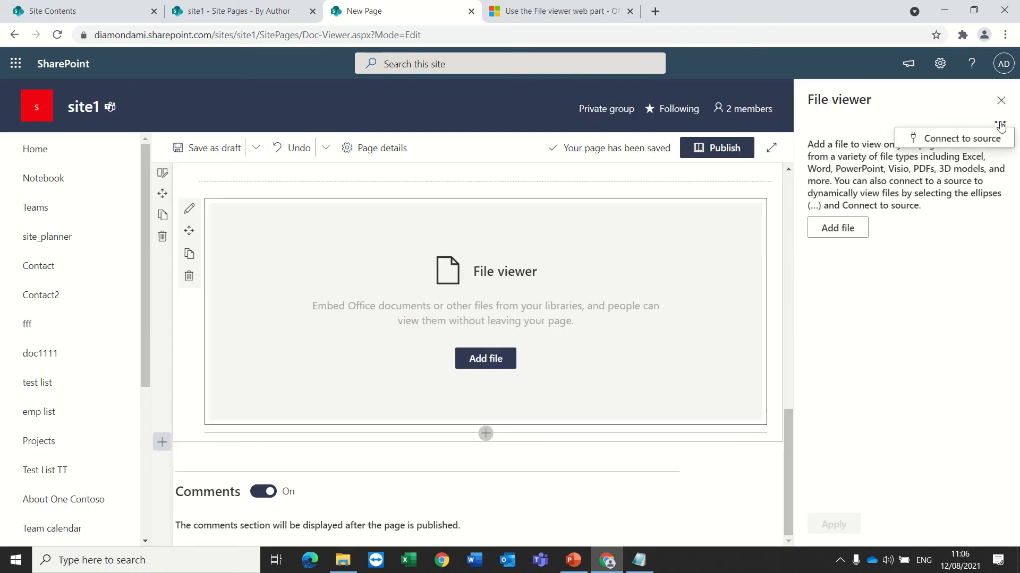
pyautogui.click(979, 143)
pyautogui.click(994, 202)
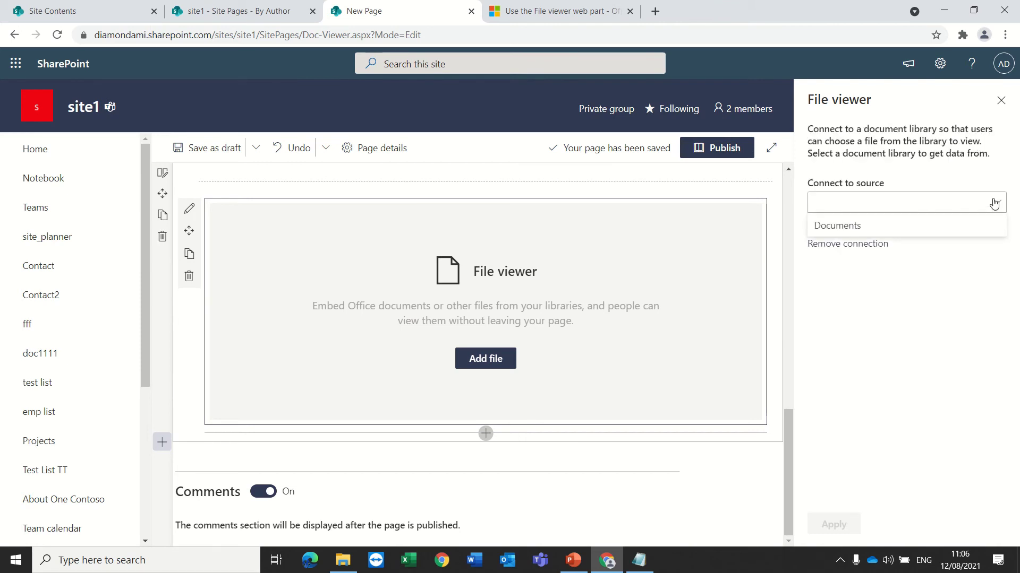
pyautogui.click(835, 227)
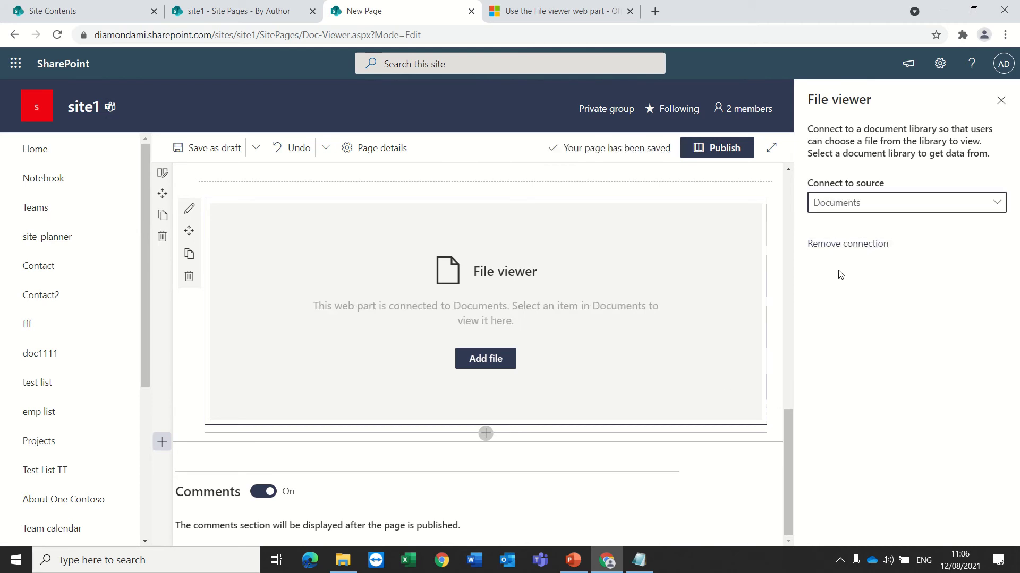
pyautogui.click(1001, 100)
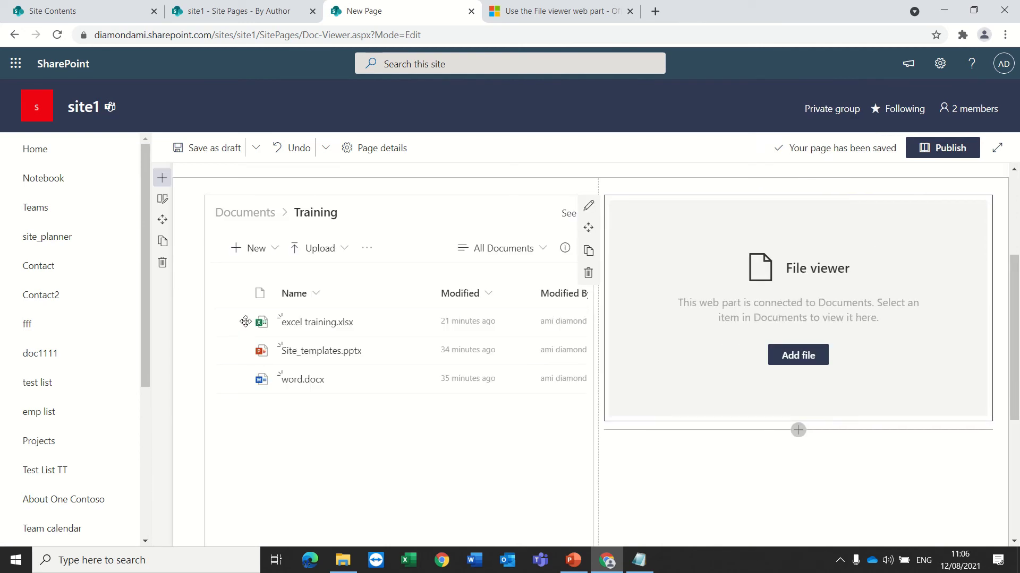
# - Save the Doc Viewer page as a draft and publish it
pyautogui.click(205, 152)
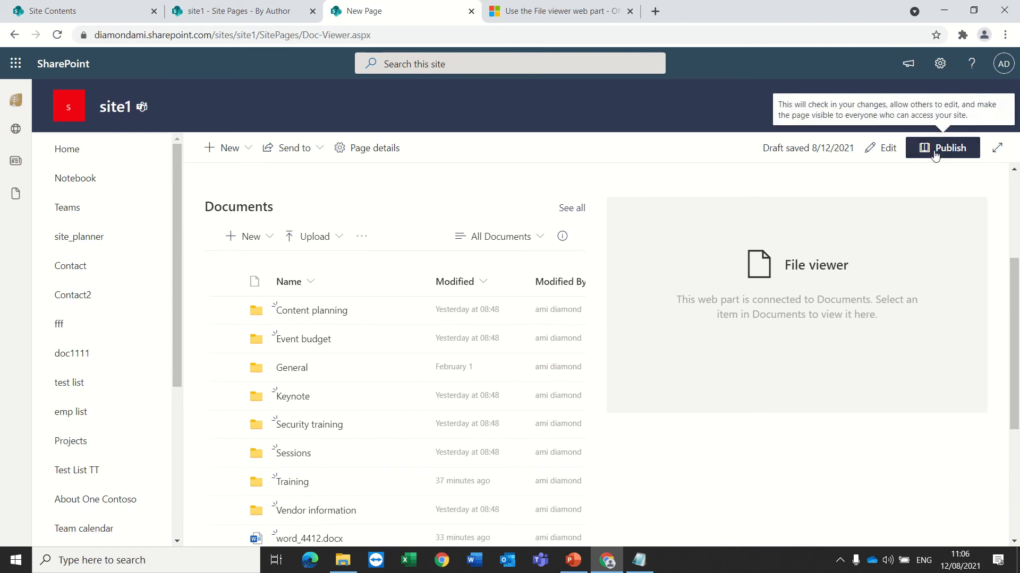
pyautogui.click(934, 150)
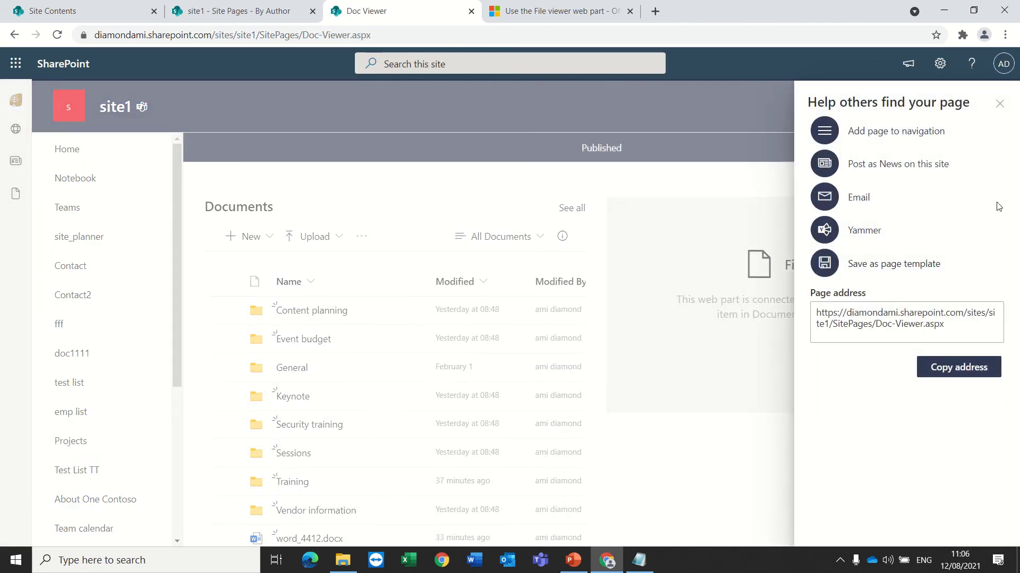
pyautogui.click(999, 104)
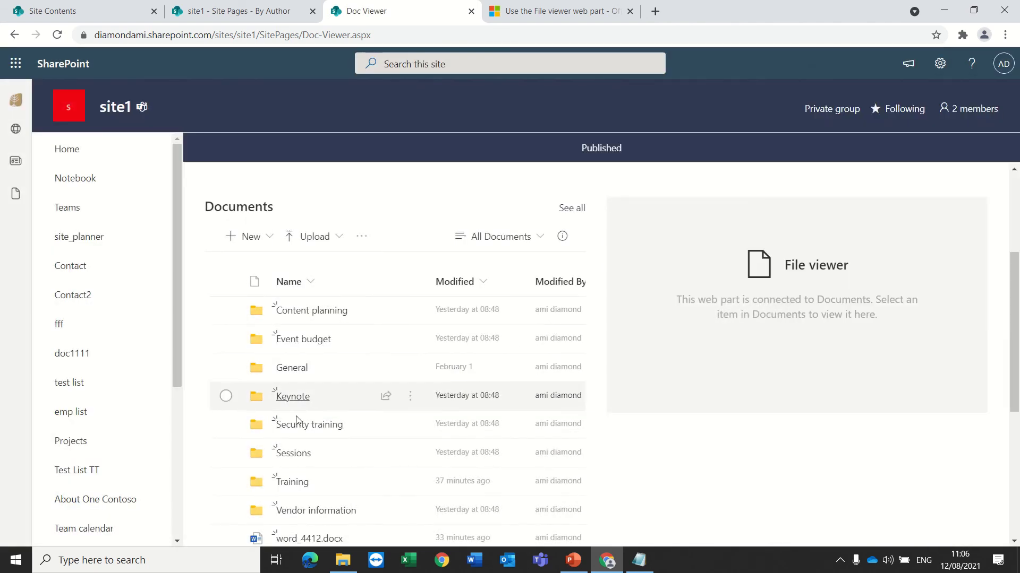
# - Select word_4412.docx in the library to preview it in the File viewer, then deselect it
pyautogui.scroll(-1, 292, 483)
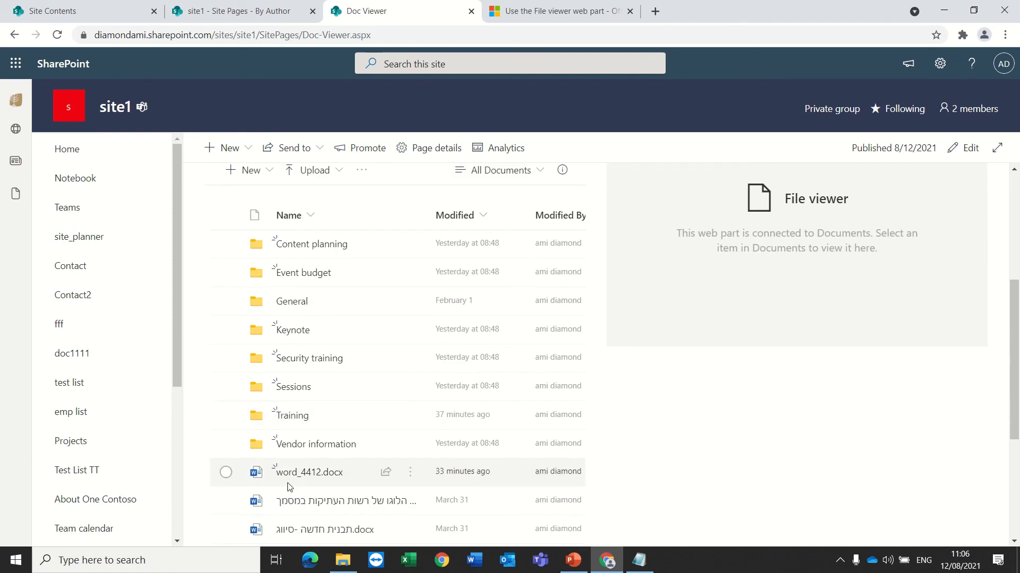
pyautogui.click(226, 472)
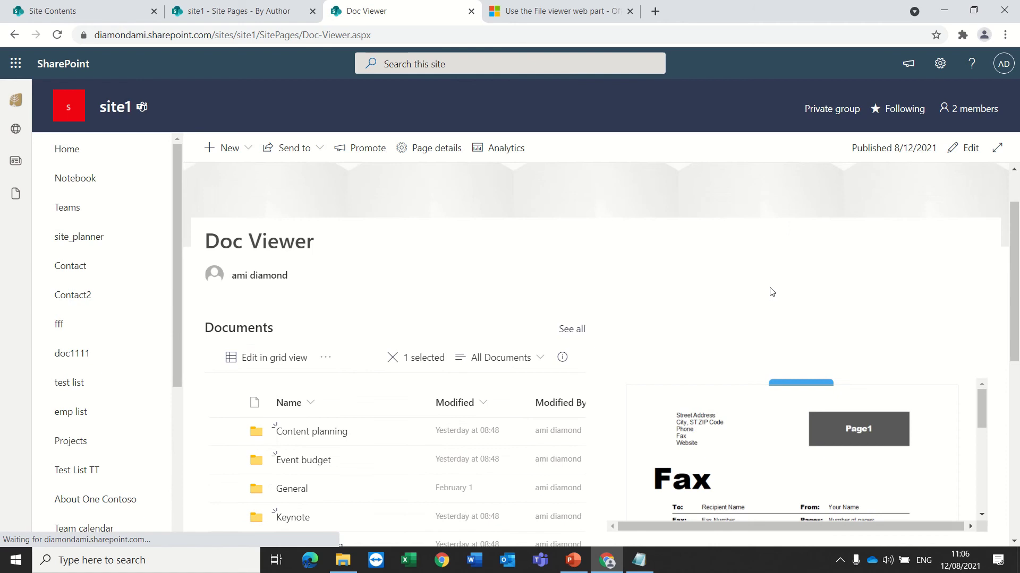
pyautogui.scroll(-5, 767, 291)
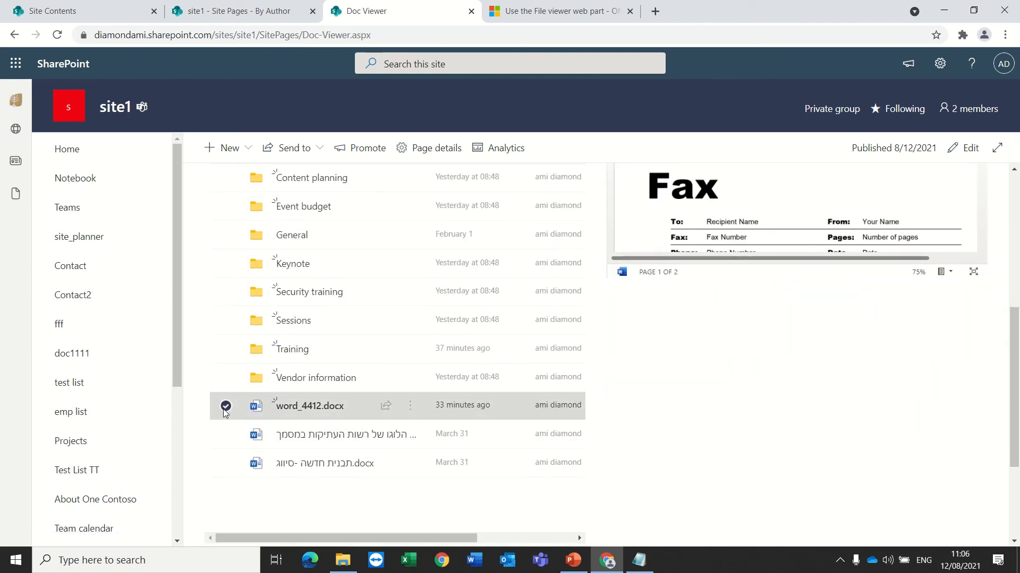
pyautogui.click(225, 410)
# - Preview the Hebrew-named document, then word_4412.docx again, checking each in the File viewer
pyautogui.click(225, 434)
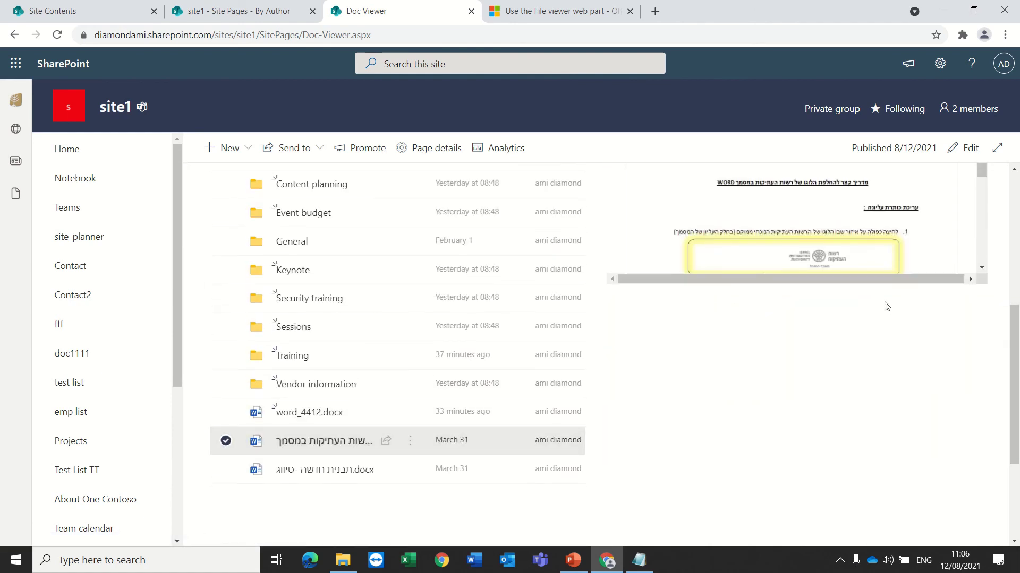
pyautogui.scroll(-2, 871, 291)
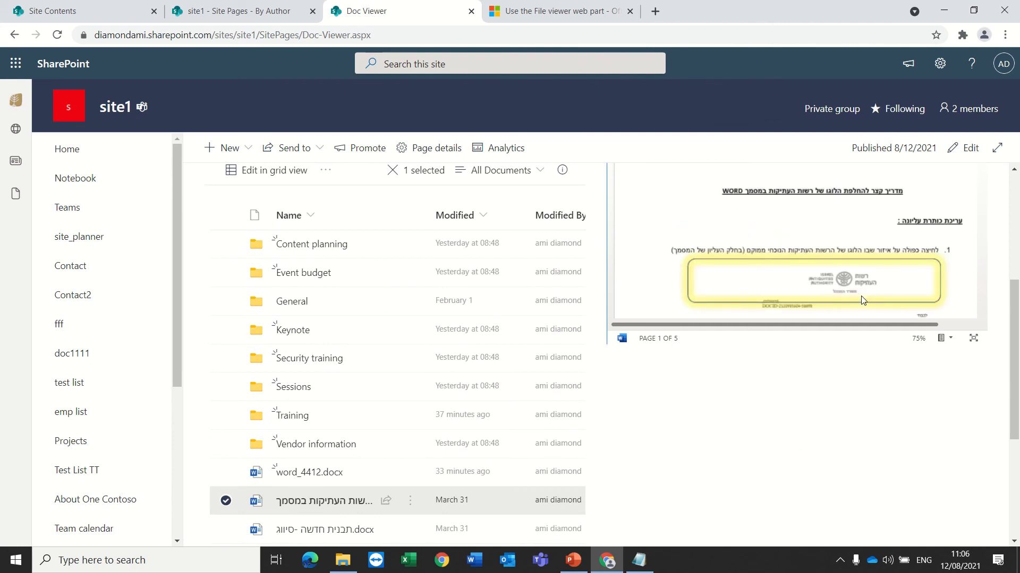
pyautogui.scroll(-5, 861, 300)
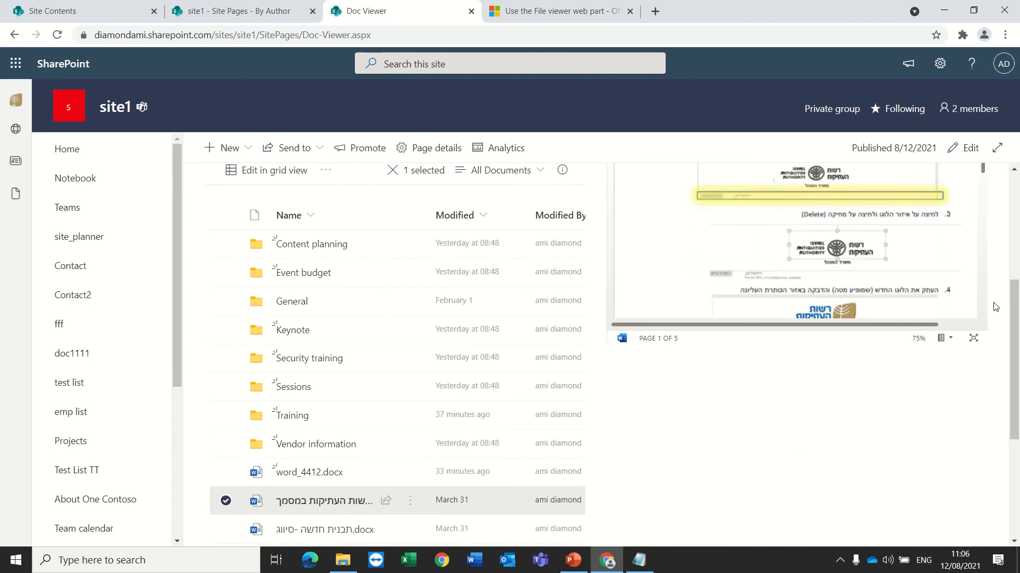
pyautogui.scroll(-3, 335, 453)
pyautogui.click(226, 340)
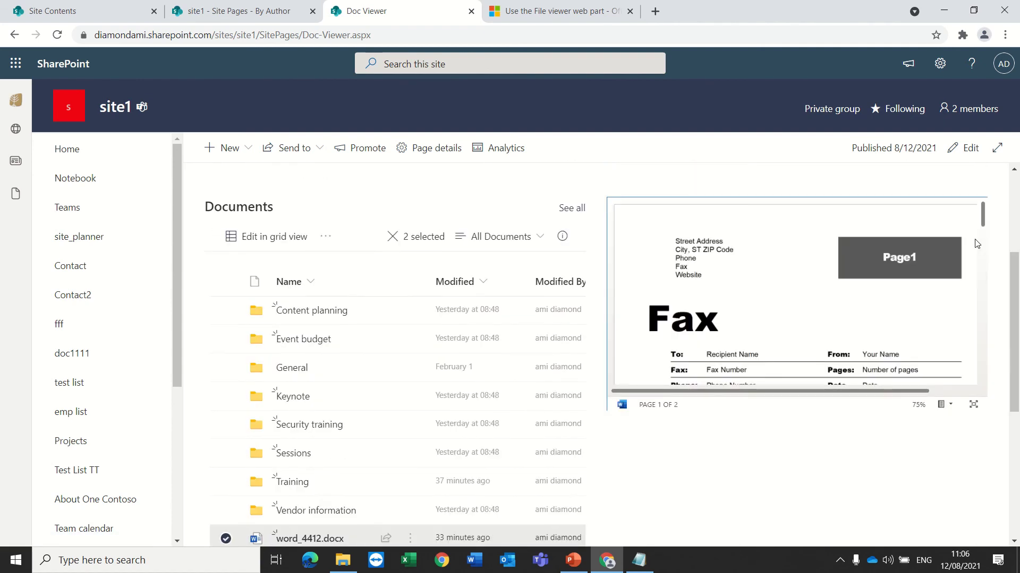
pyautogui.scroll(-10, 978, 245)
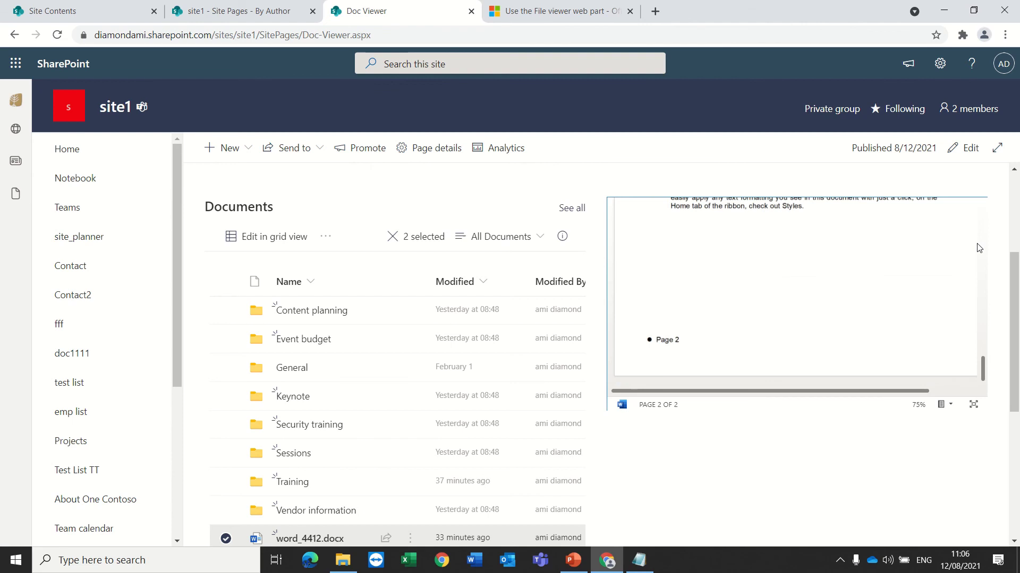
pyautogui.scroll(10, 979, 247)
pyautogui.scroll(-5, 276, 444)
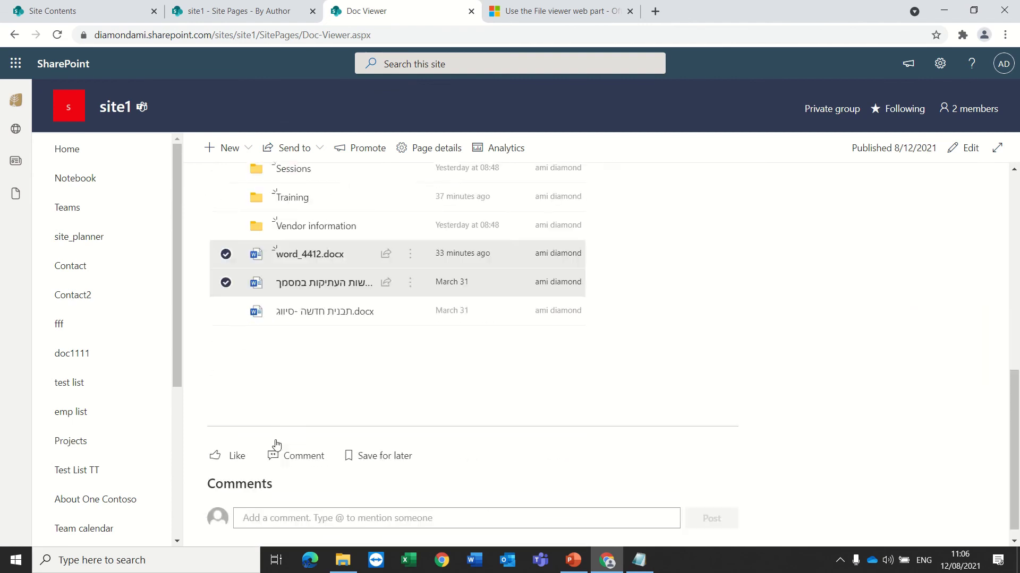
pyautogui.click(228, 269)
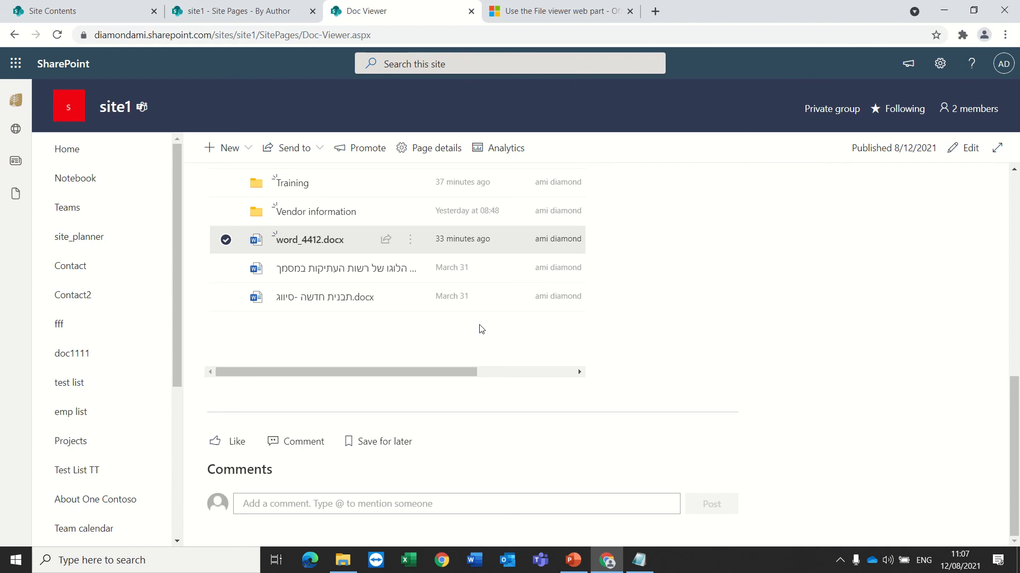
pyautogui.moveTo(559, 4)
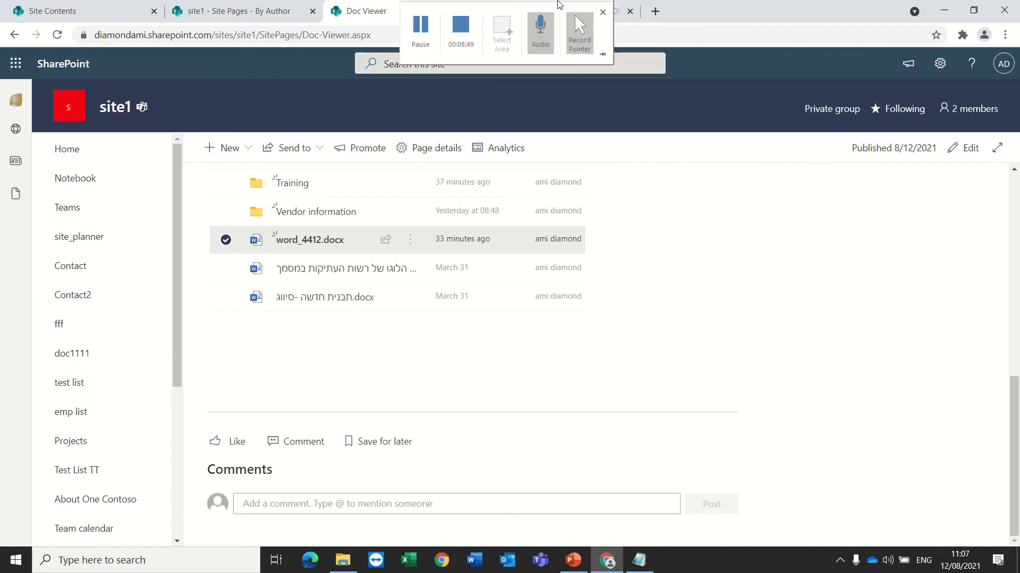